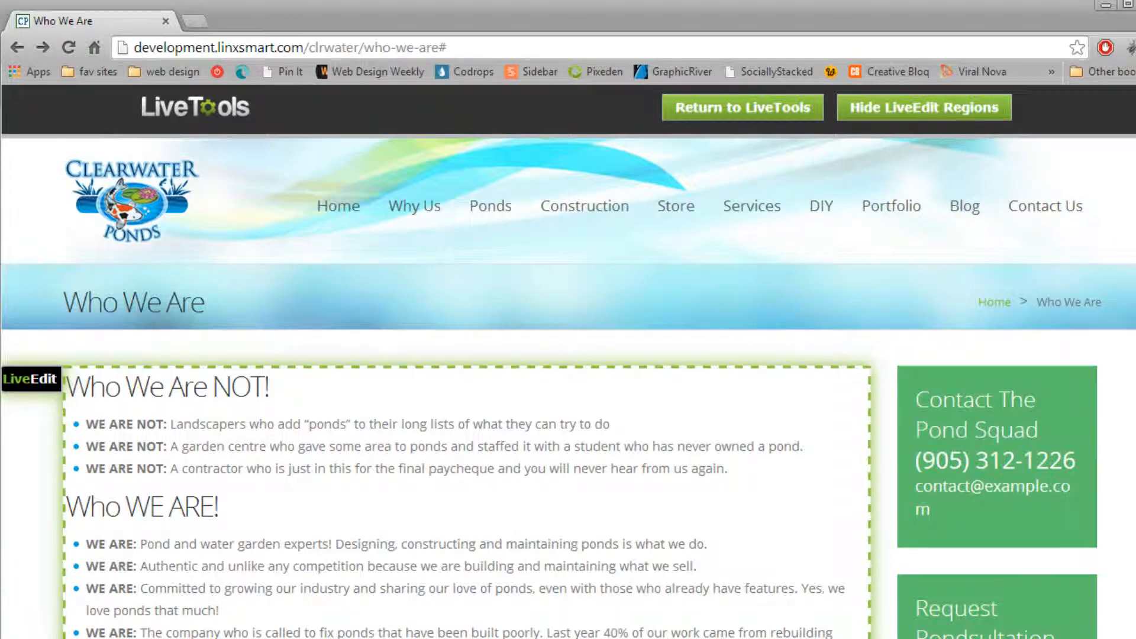
- Open the main Who We Are content region in LiveEdit and look through its editing and table insertion options
{"action": "left_click", "coordinate": [31, 392]}
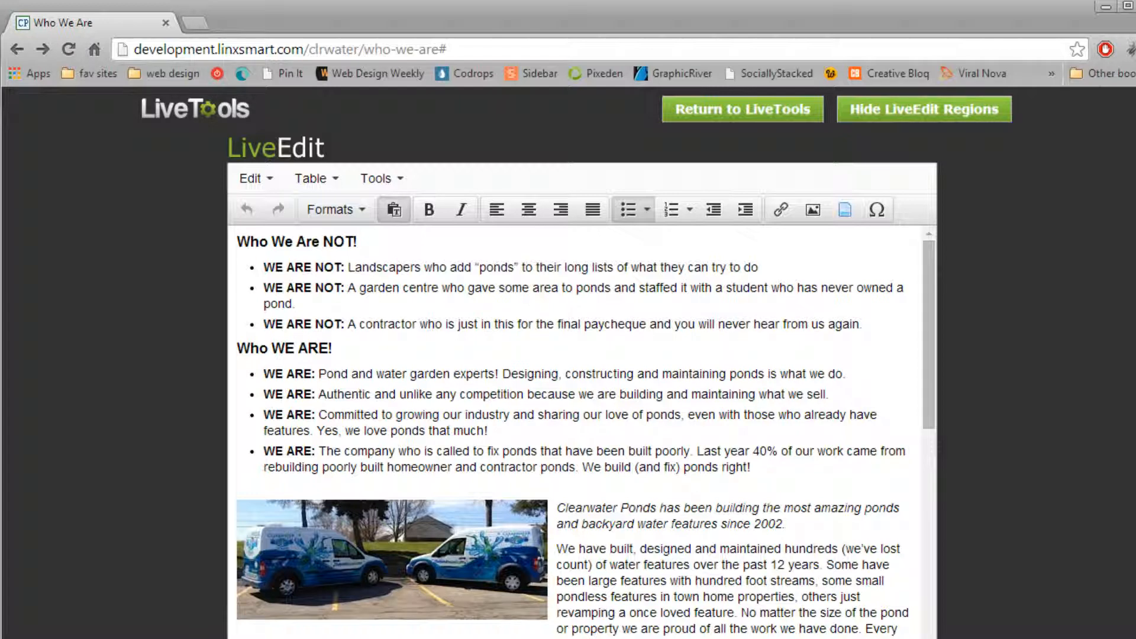
{"action": "left_click", "coordinate": [248, 180]}
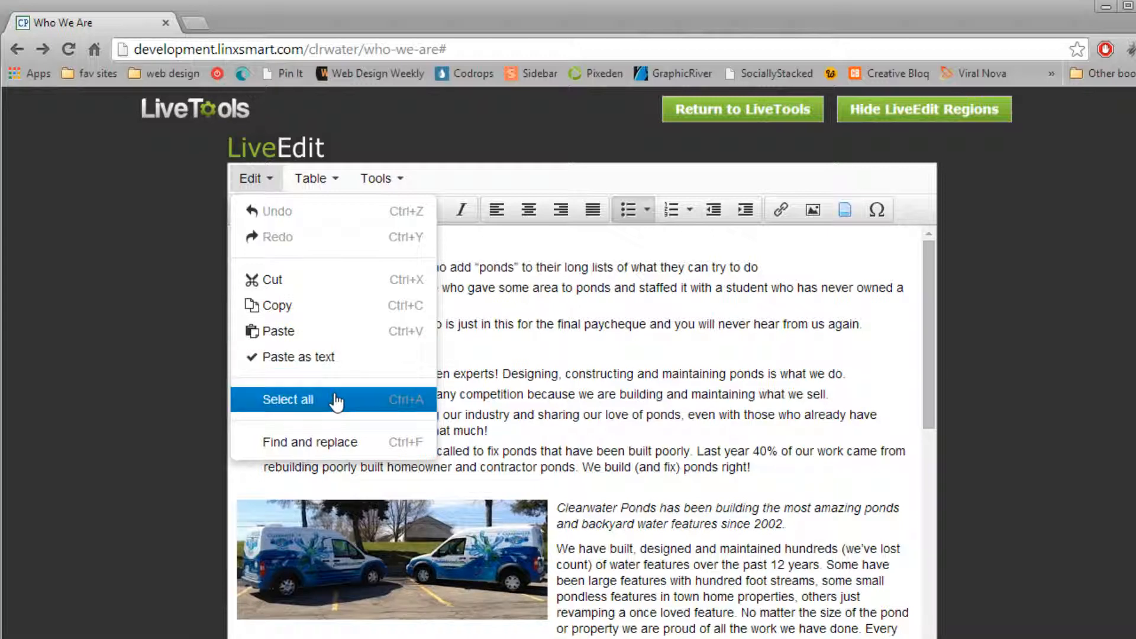
{"action": "left_click", "coordinate": [517, 376]}
{"action": "left_click", "coordinate": [306, 180]}
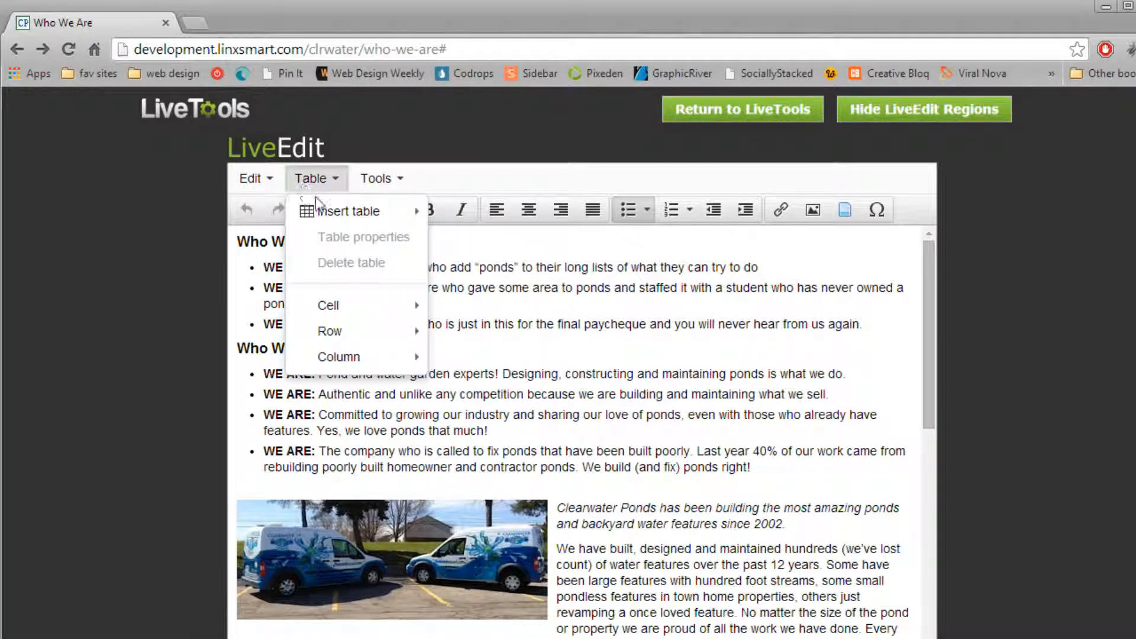
{"action": "mouse_move", "coordinate": [320, 220]}
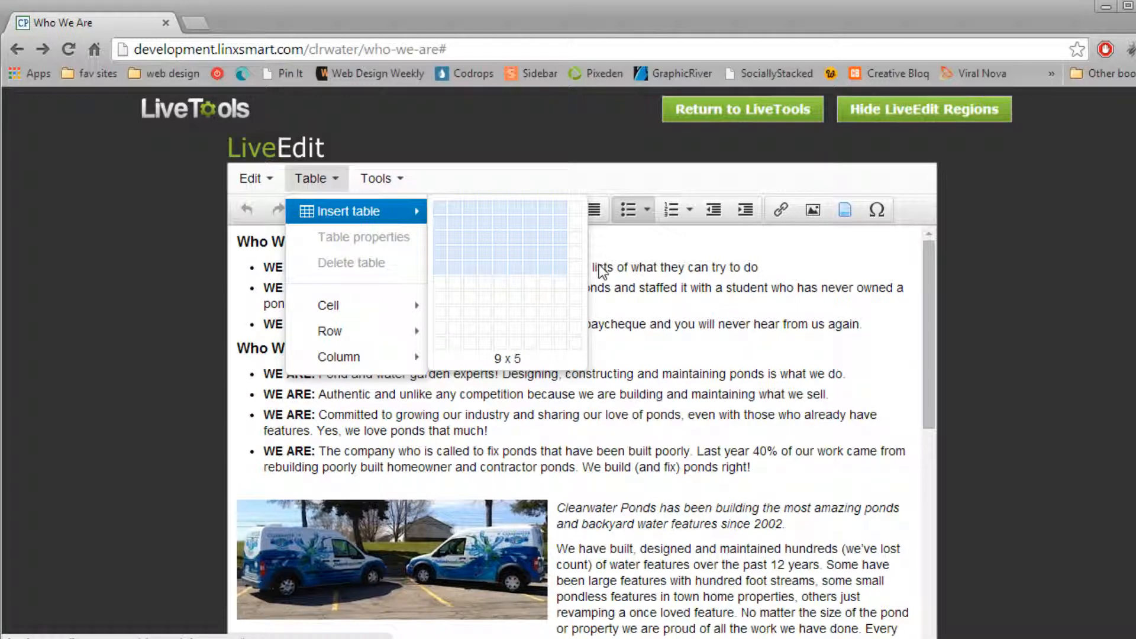
{"action": "left_click", "coordinate": [627, 269]}
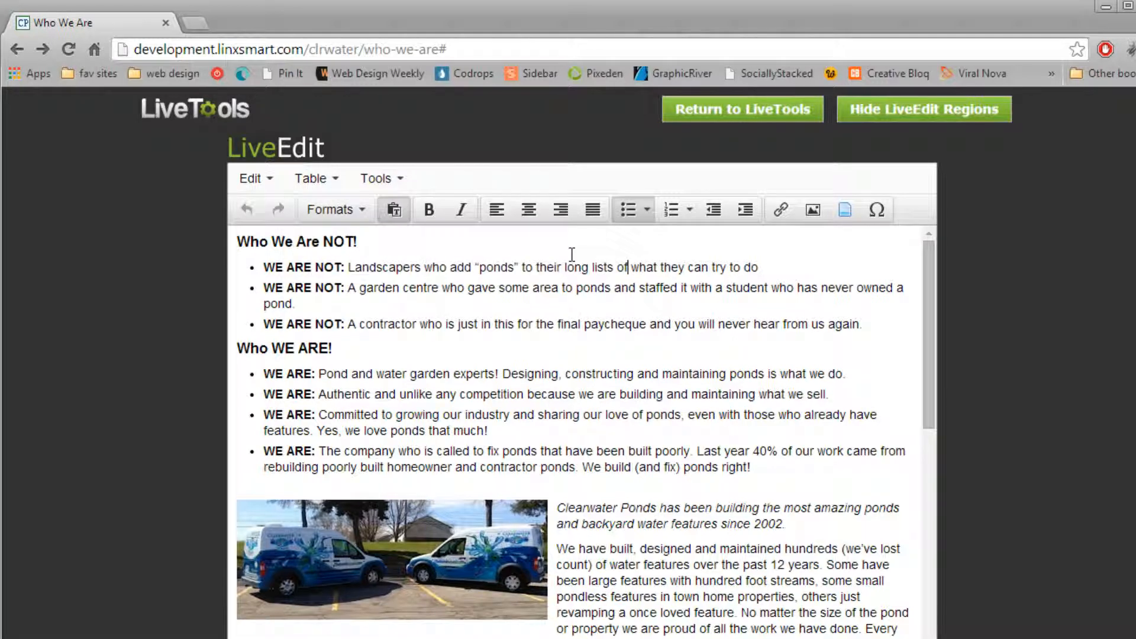
- Examine the HTML source code of the page content from beginning to end and close it without making changes
{"action": "left_click", "coordinate": [394, 184]}
{"action": "left_click", "coordinate": [402, 219]}
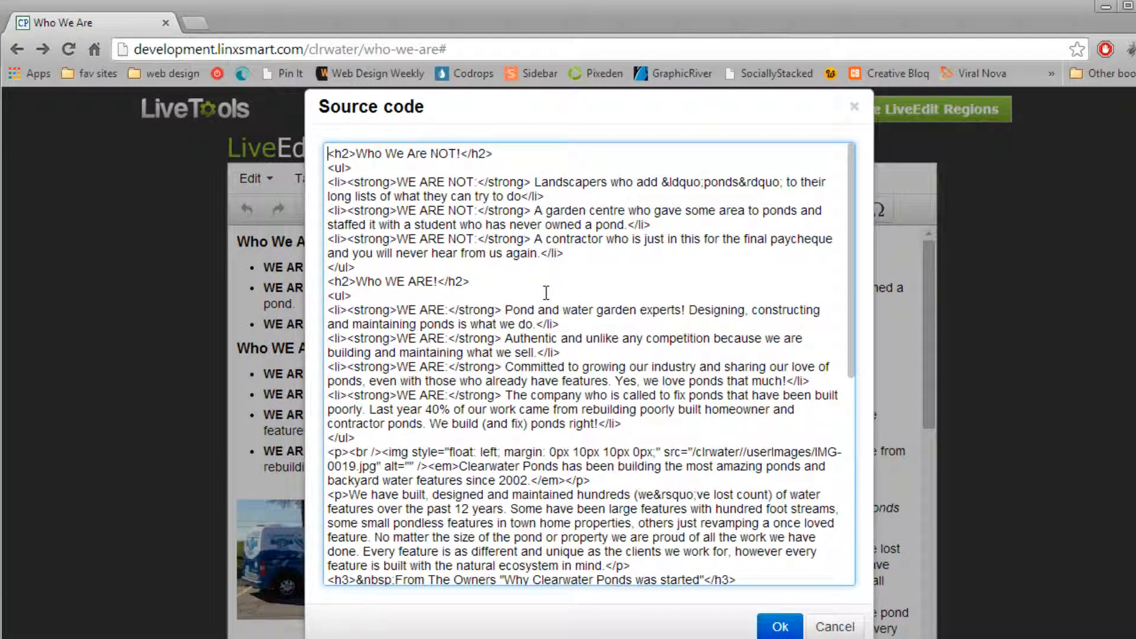
{"action": "scroll", "coordinate": [573, 313], "scroll_direction": "down", "scroll_amount": 6}
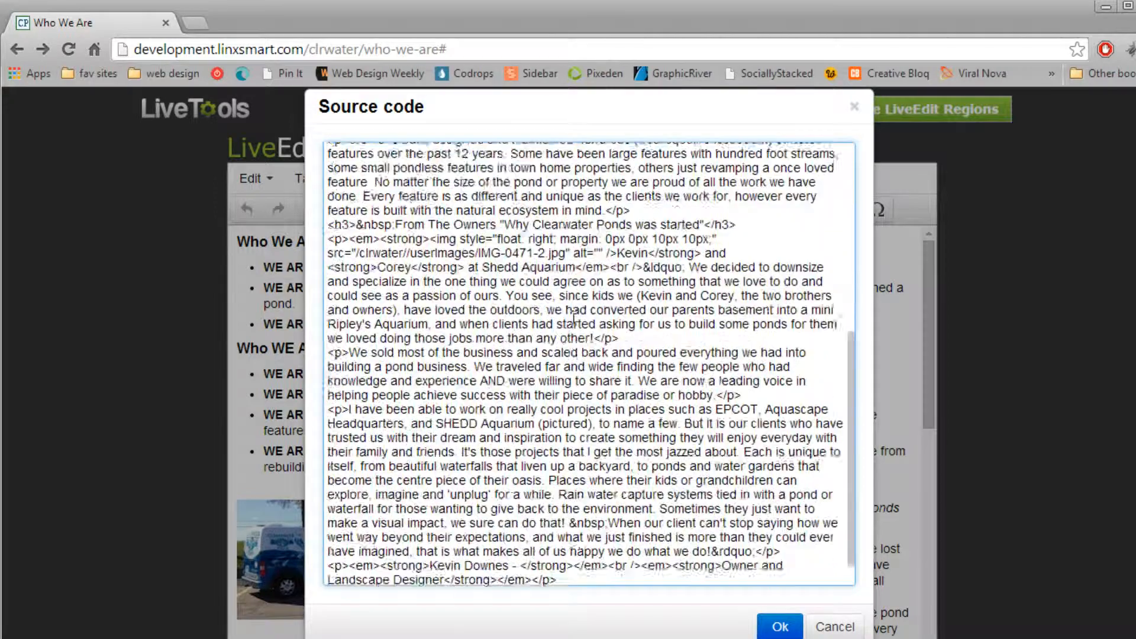
{"action": "scroll", "coordinate": [573, 317], "scroll_direction": "down", "scroll_amount": 1}
{"action": "scroll", "coordinate": [572, 314], "scroll_direction": "up", "scroll_amount": 7}
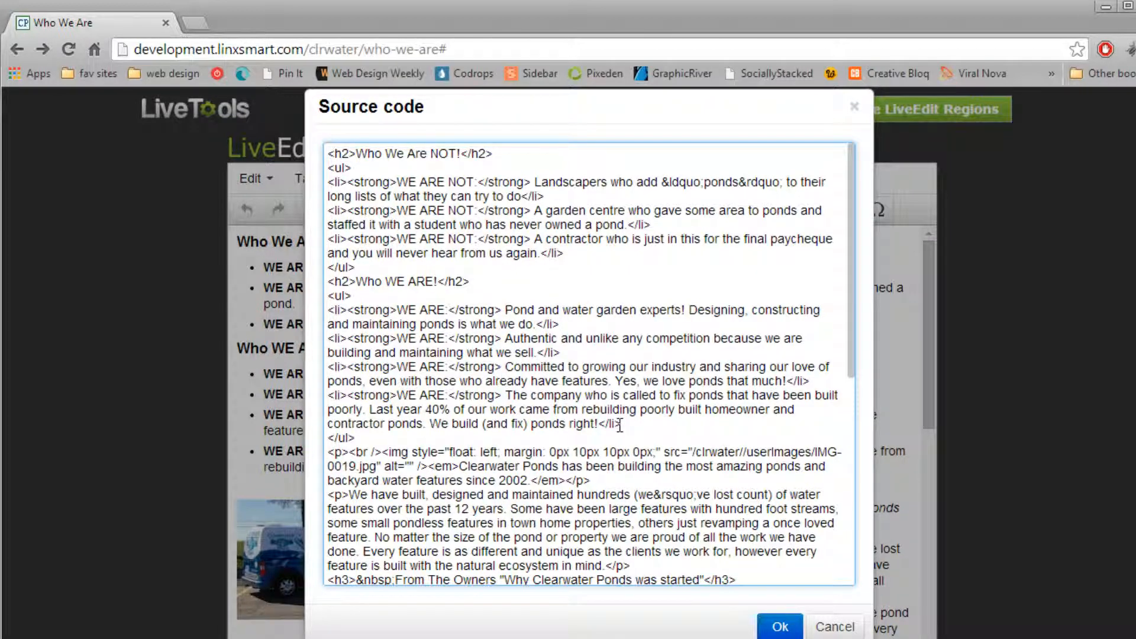
{"action": "left_click", "coordinate": [834, 627]}
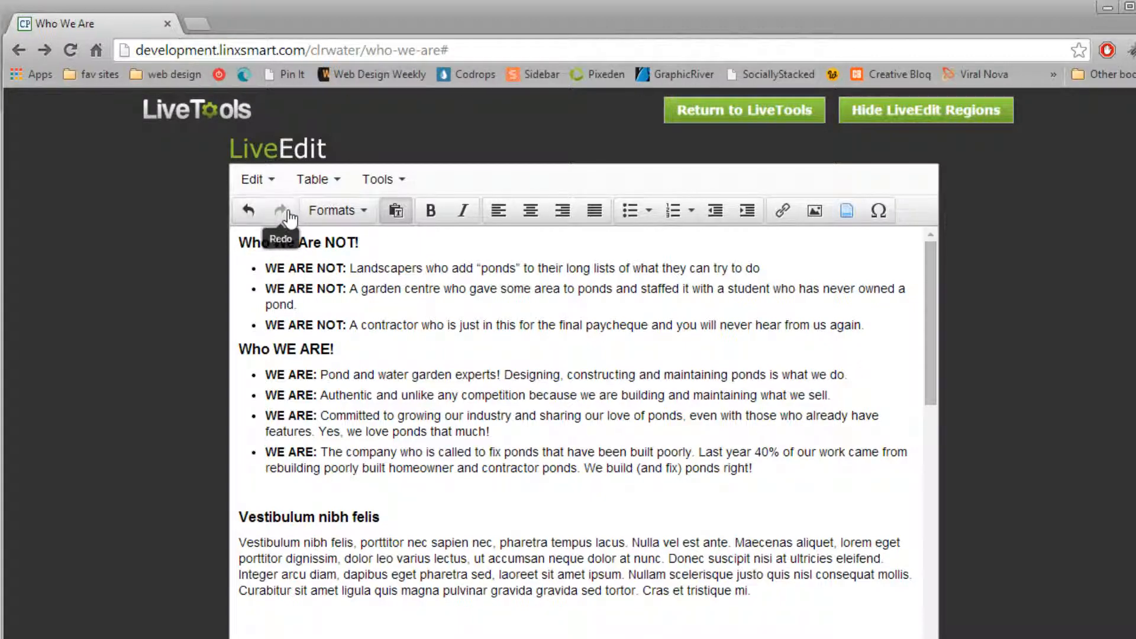
- Look through the available header, inline, block, alignment and image formats
{"action": "left_click", "coordinate": [331, 213]}
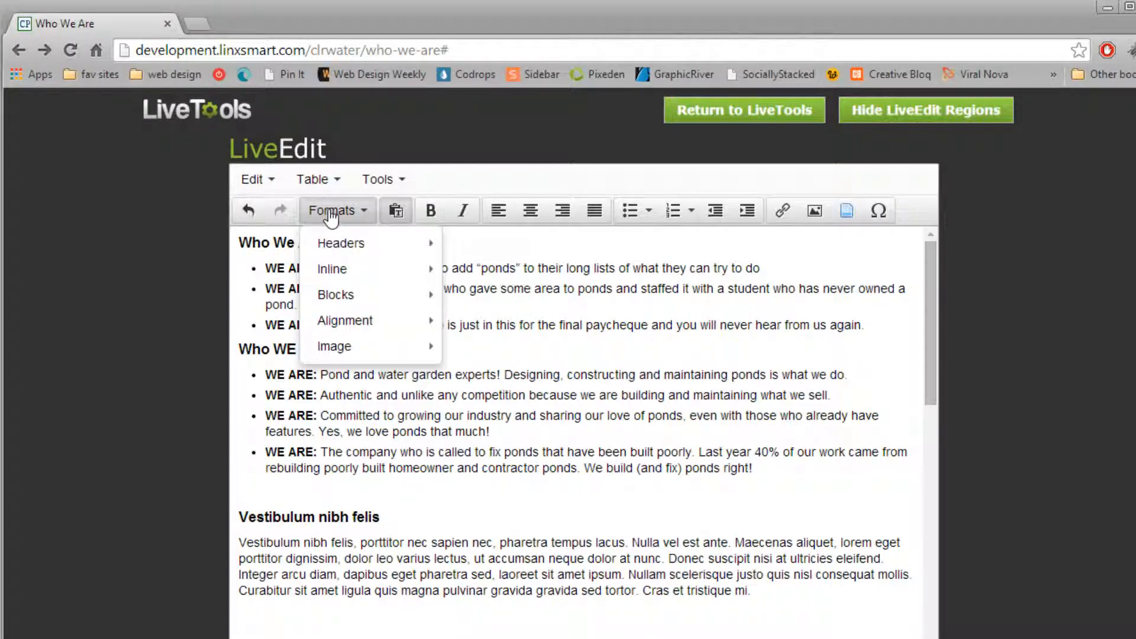
{"action": "mouse_move", "coordinate": [346, 242]}
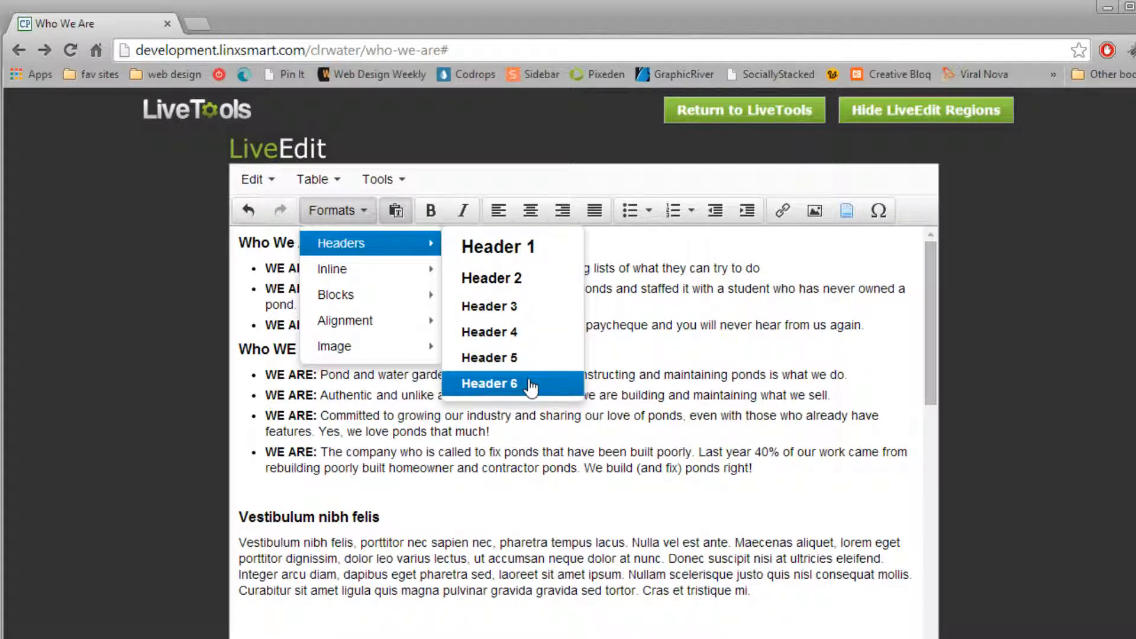
{"action": "mouse_move", "coordinate": [376, 274]}
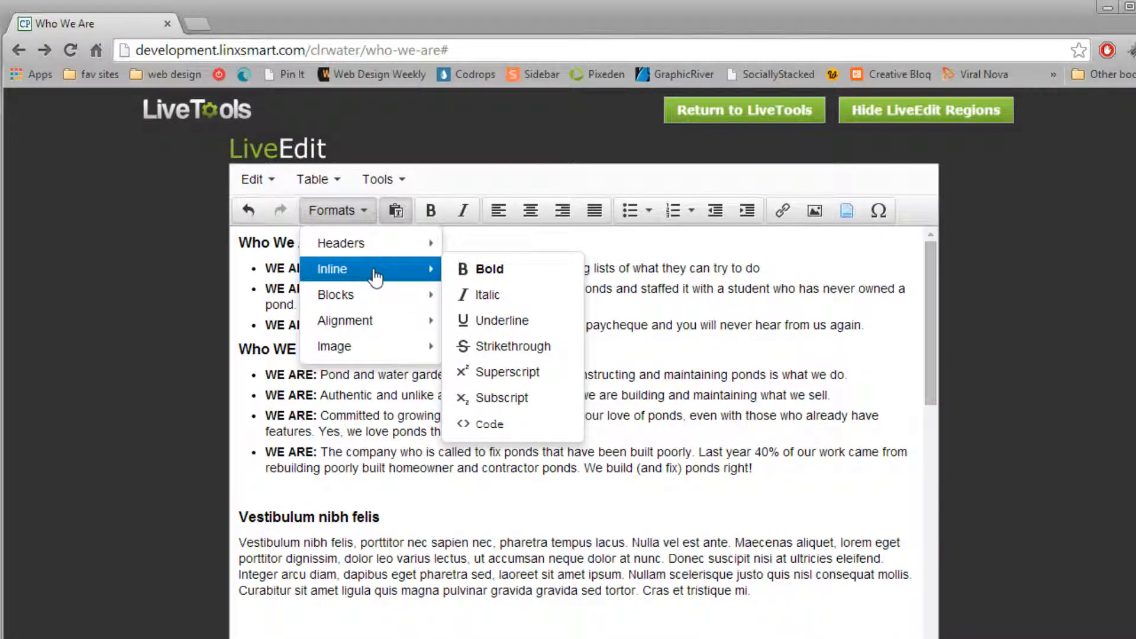
{"action": "mouse_move", "coordinate": [384, 300]}
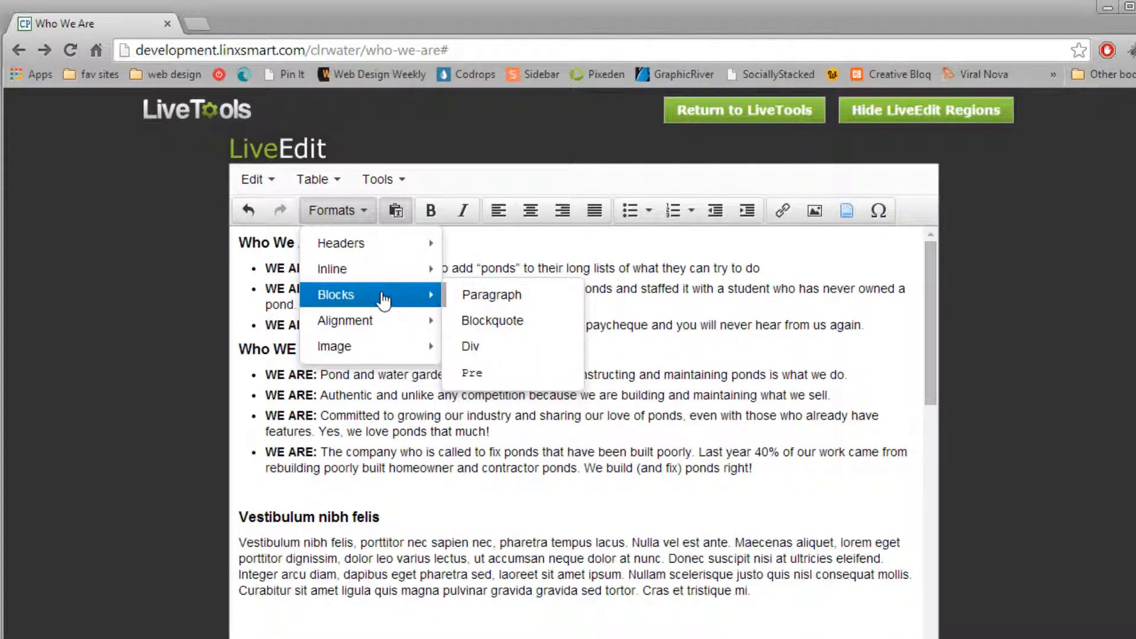
{"action": "mouse_move", "coordinate": [395, 325]}
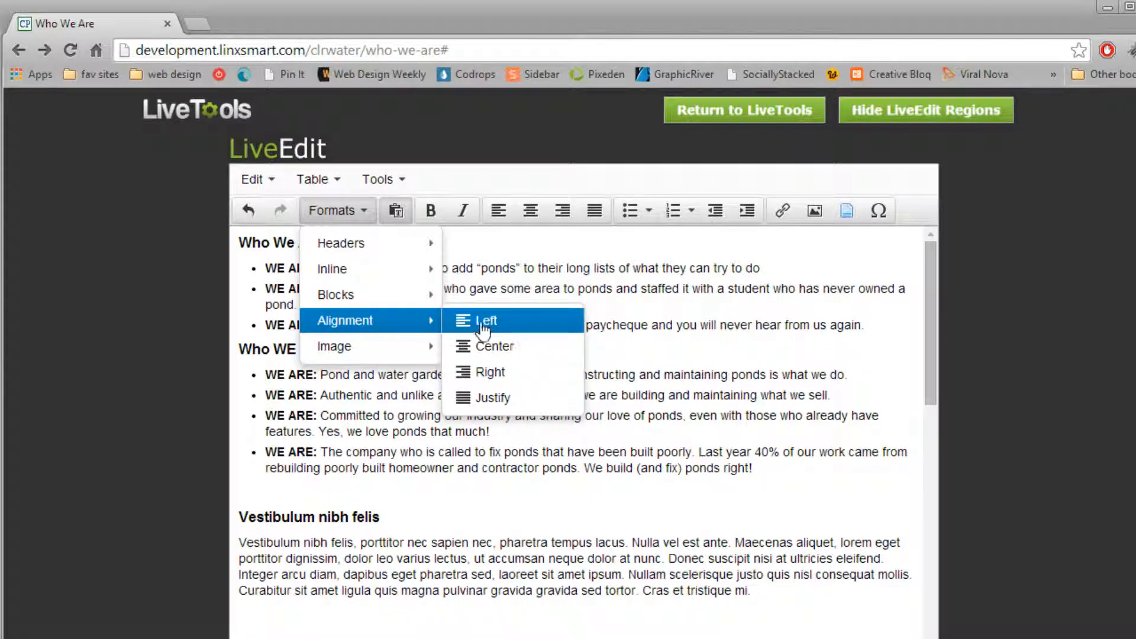
{"action": "mouse_move", "coordinate": [364, 353]}
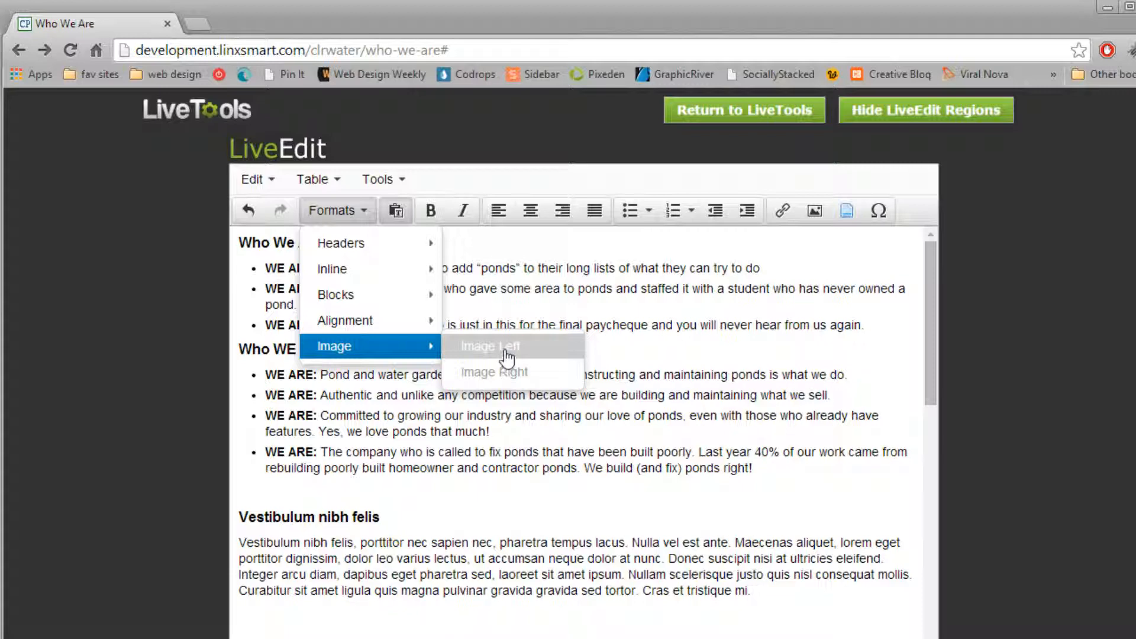
- Toggle the Paste as text mode off and back on
{"action": "left_click", "coordinate": [394, 213]}
{"action": "left_click", "coordinate": [394, 213]}
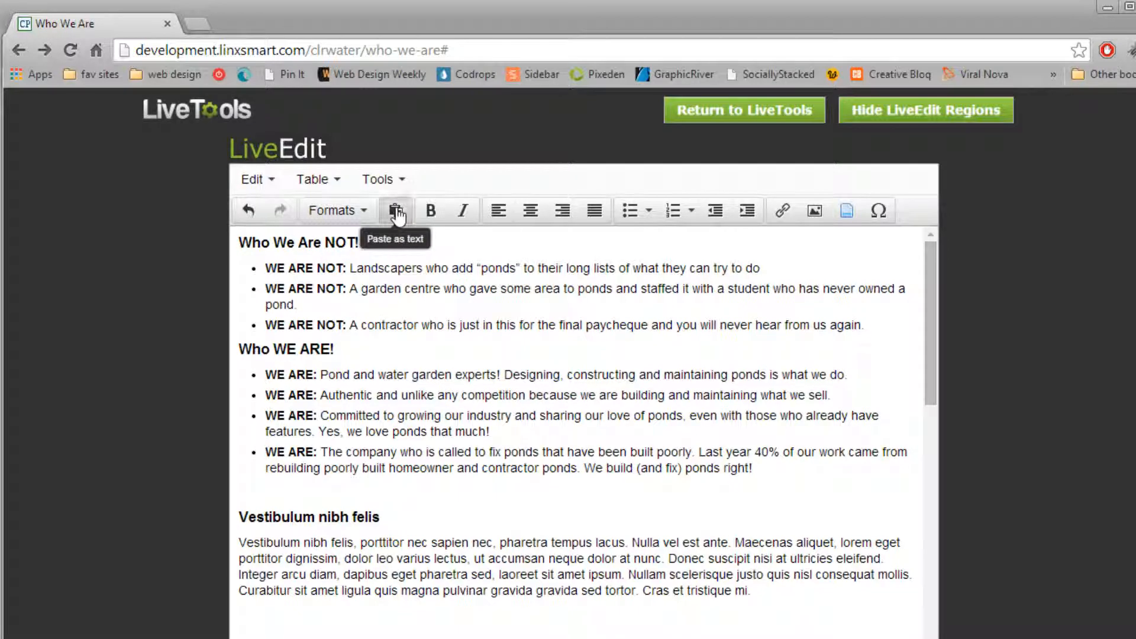
{"action": "left_click", "coordinate": [796, 398]}
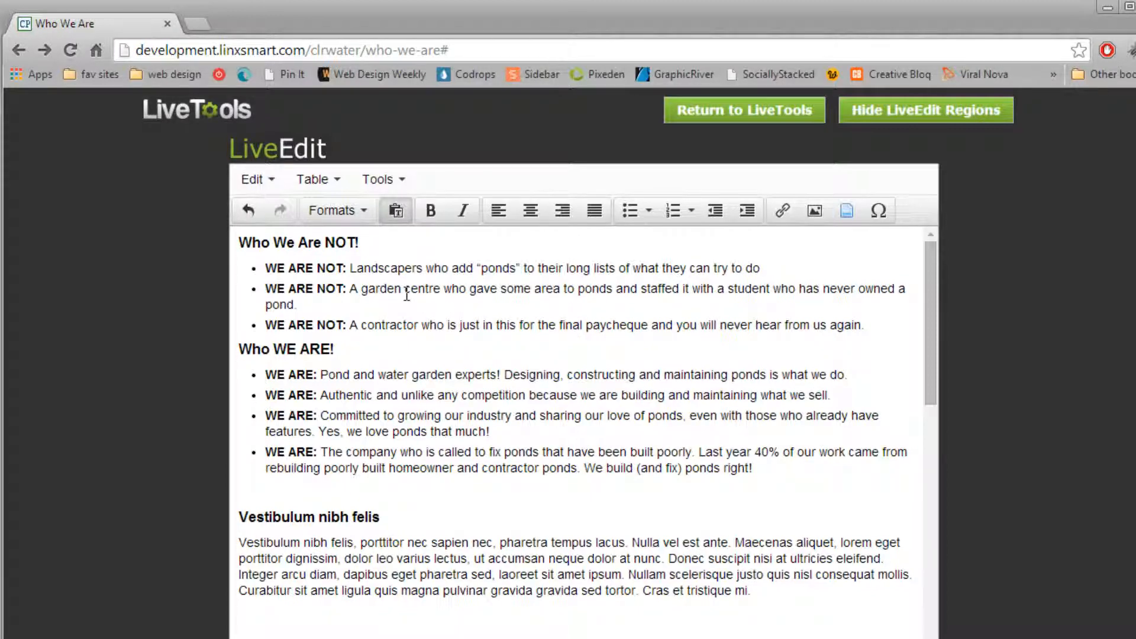
{"action": "left_click", "coordinate": [396, 213]}
{"action": "left_click", "coordinate": [397, 212]}
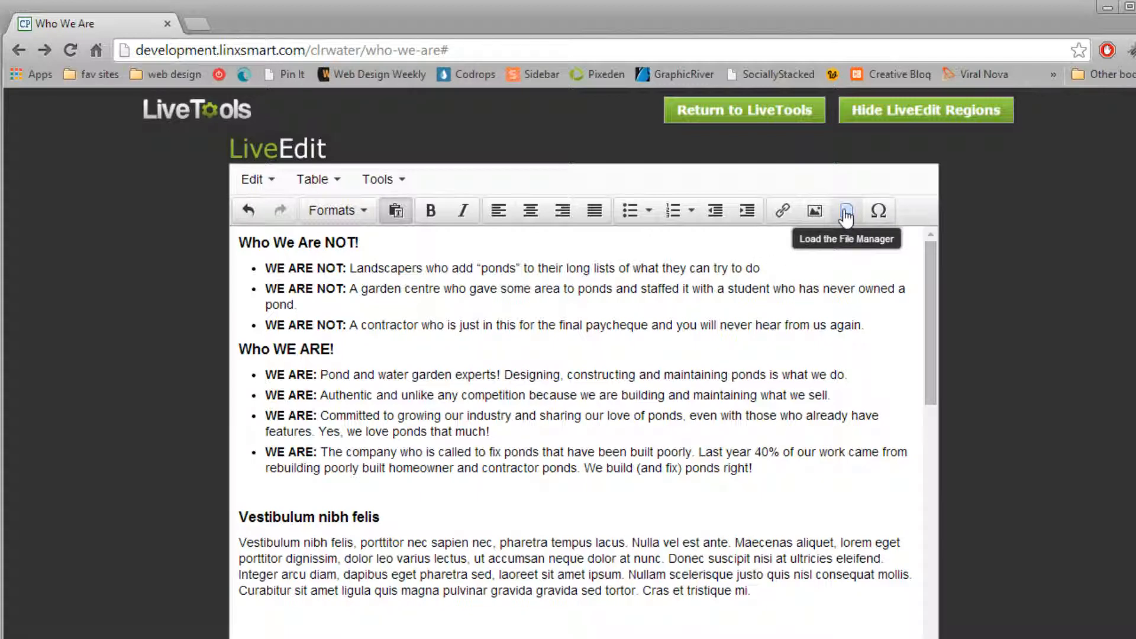
- Look over the available special characters and close the list without inserting one
{"action": "left_click", "coordinate": [878, 213]}
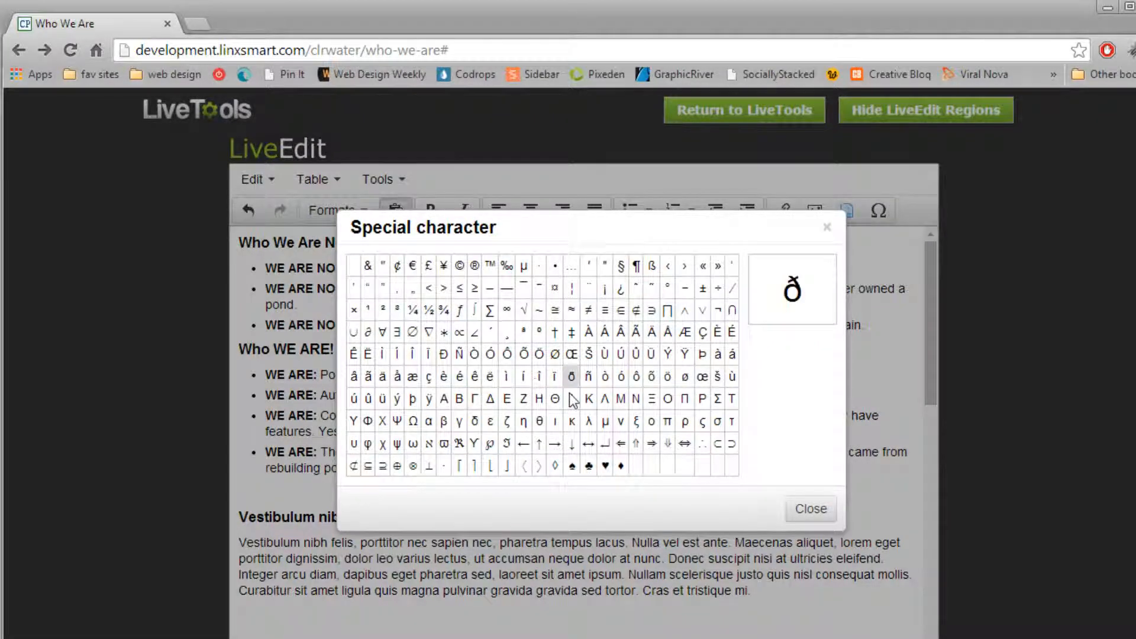
{"action": "left_click", "coordinate": [809, 510]}
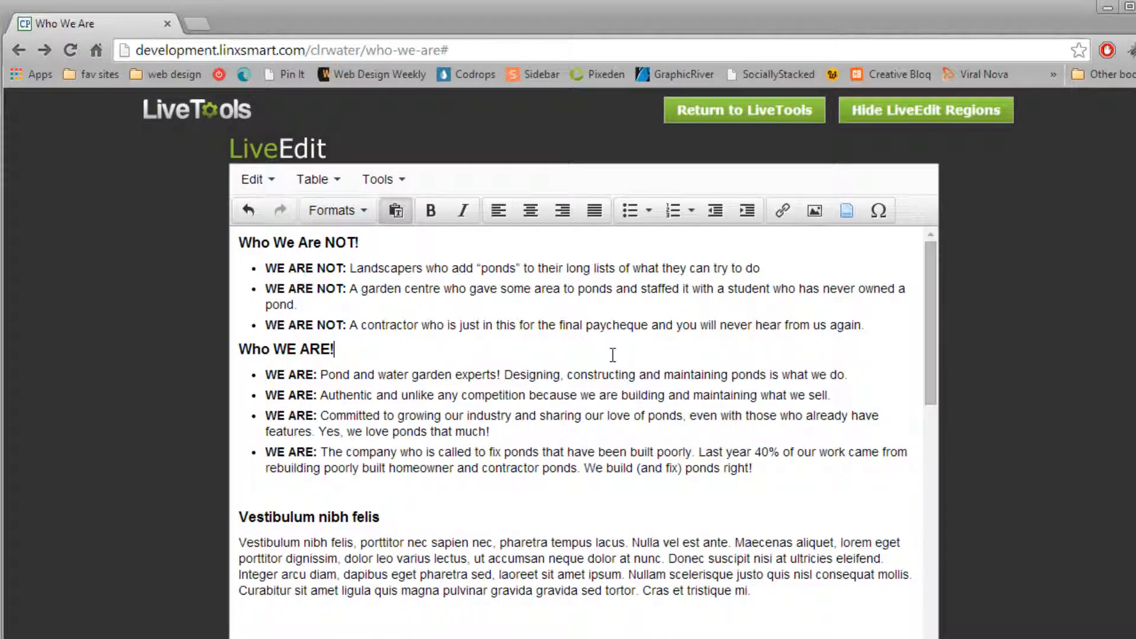
- Place the insertion point before the "Vestibulum nibh felis" heading, then open the Image Manager and preview stored images
{"action": "scroll", "coordinate": [609, 355], "scroll_direction": "down", "scroll_amount": 2}
{"action": "scroll", "coordinate": [521, 338], "scroll_direction": "up", "scroll_amount": 2}
{"action": "scroll", "coordinate": [386, 389], "scroll_direction": "down", "scroll_amount": 2}
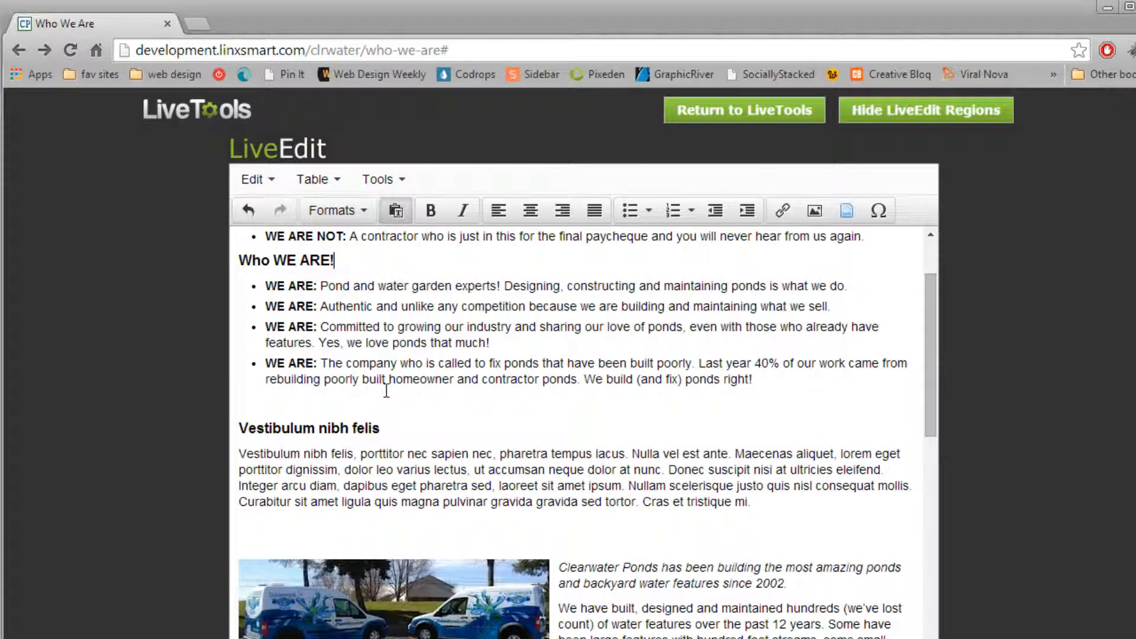
{"action": "left_click", "coordinate": [240, 453]}
{"action": "left_click", "coordinate": [240, 427]}
{"action": "left_click", "coordinate": [814, 211]}
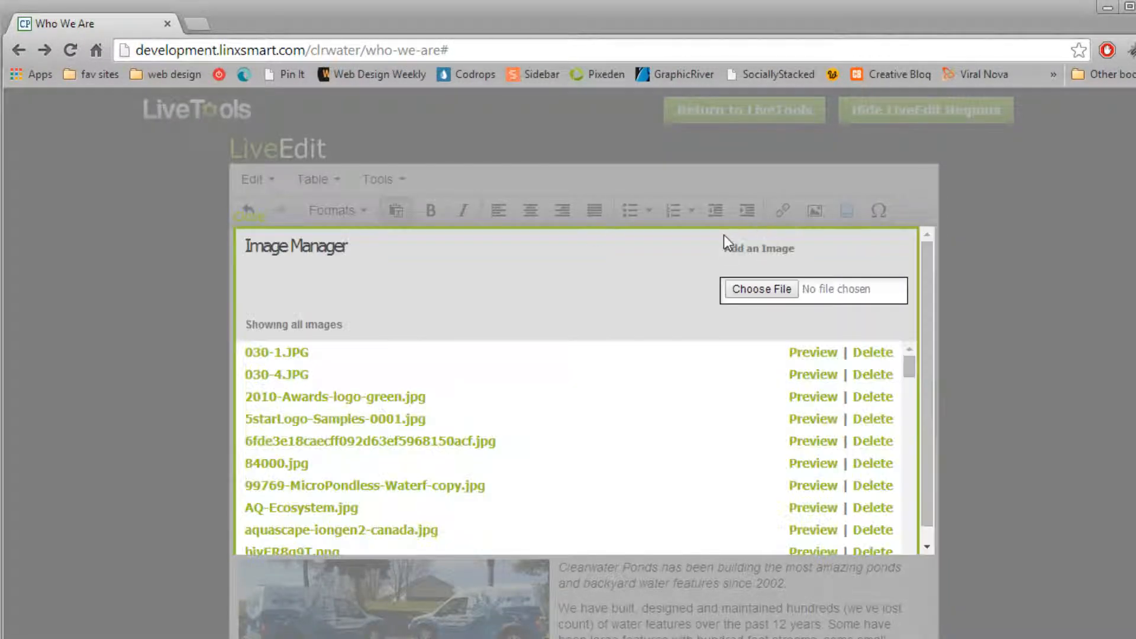
{"action": "mouse_move", "coordinate": [913, 367]}
{"action": "left_mouse_down"}
{"action": "mouse_move", "coordinate": [917, 396]}
{"action": "mouse_move", "coordinate": [907, 363]}
{"action": "left_mouse_up"}
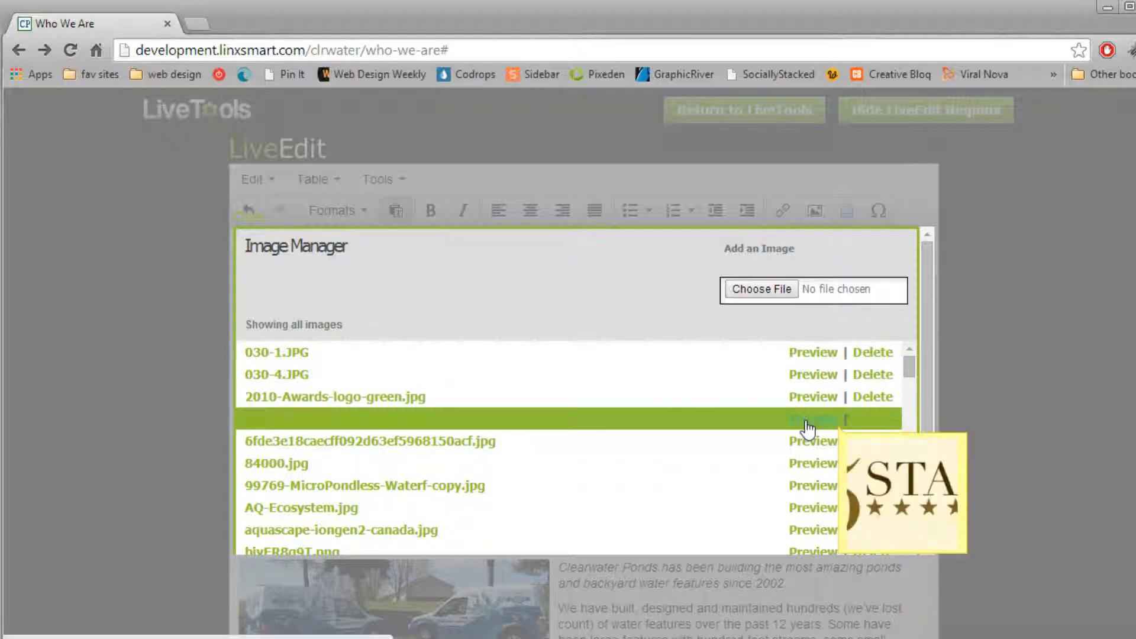
{"action": "mouse_move", "coordinate": [806, 476]}
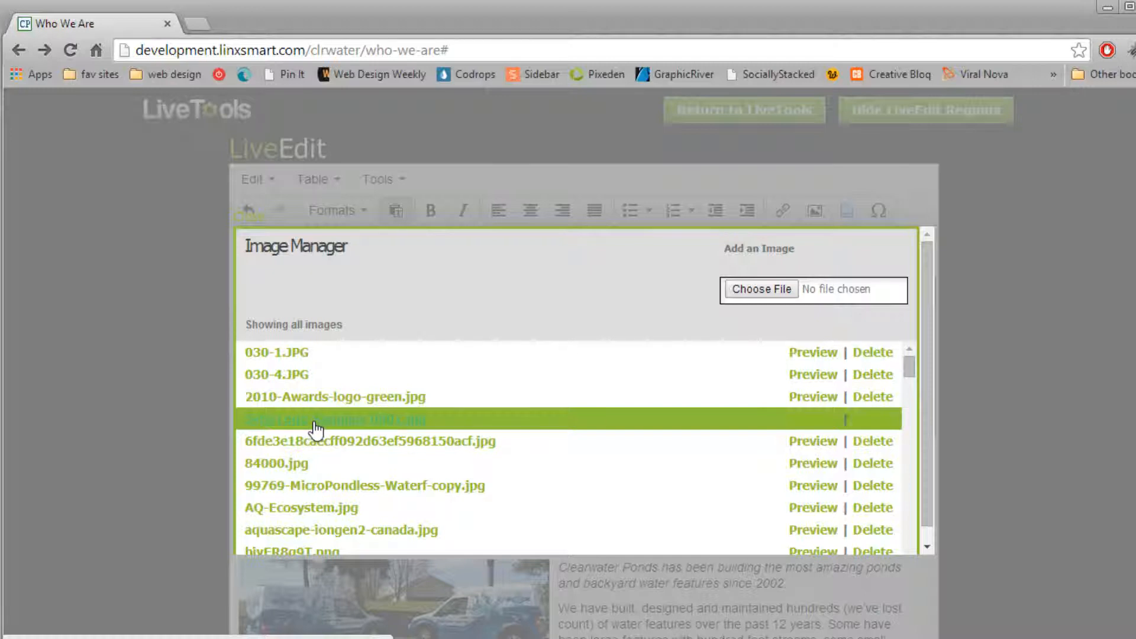
- Upload IMG-1525.JPG from the desktop and insert it in front of the "Vestibulum nibh felis" heading
{"action": "left_click", "coordinate": [755, 290]}
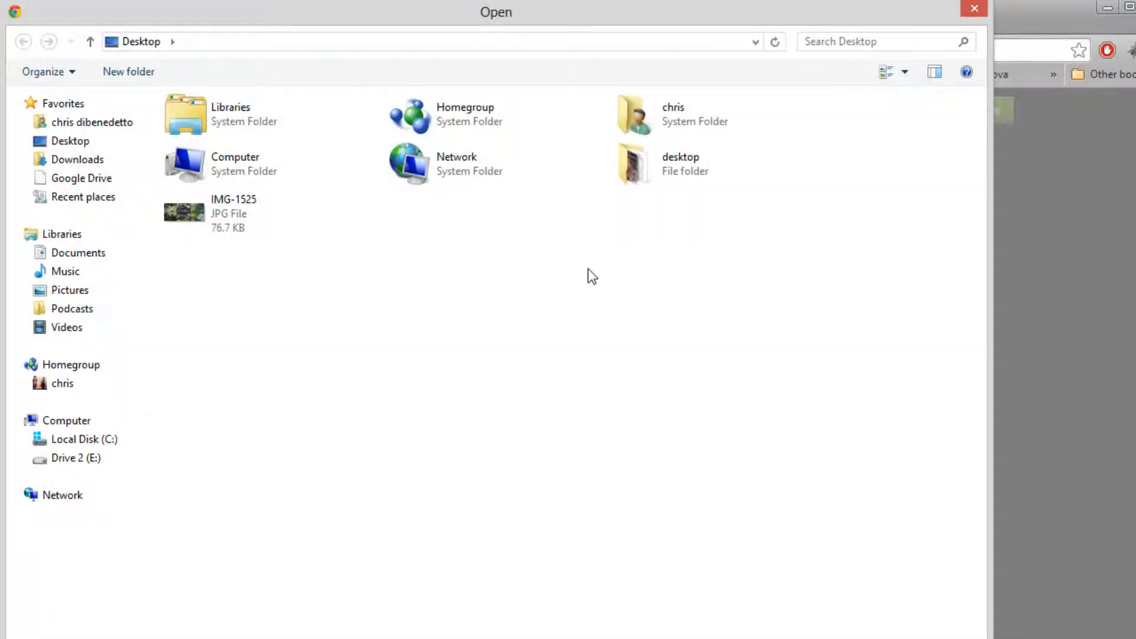
{"action": "left_click_drag", "start_coordinate": [481, 19], "coordinate": [525, 21]}
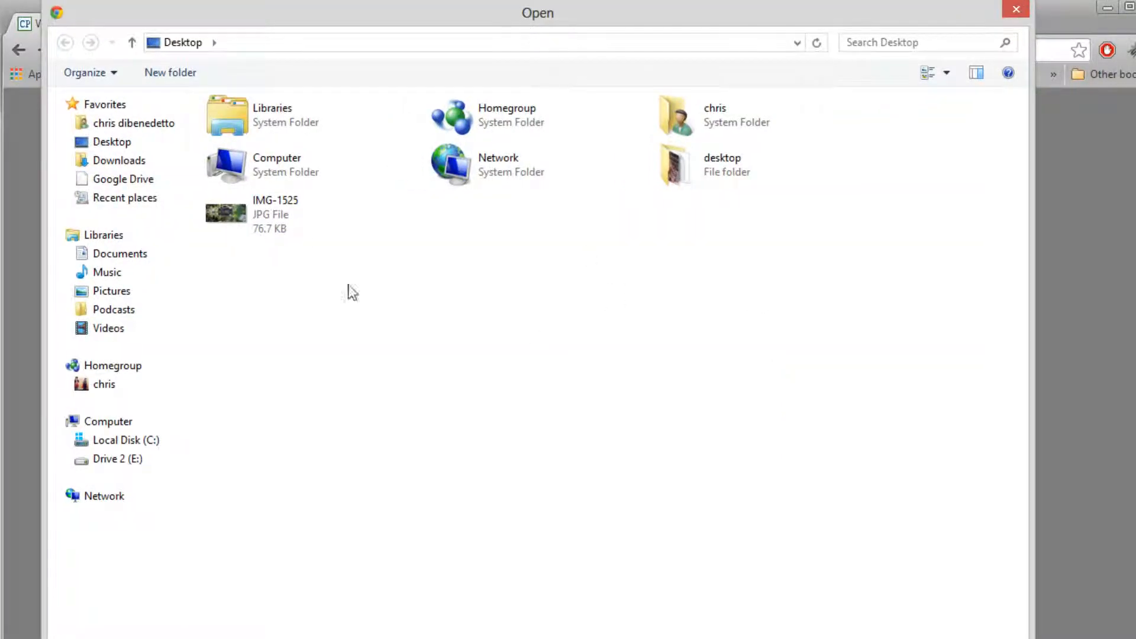
{"action": "left_click", "coordinate": [257, 221]}
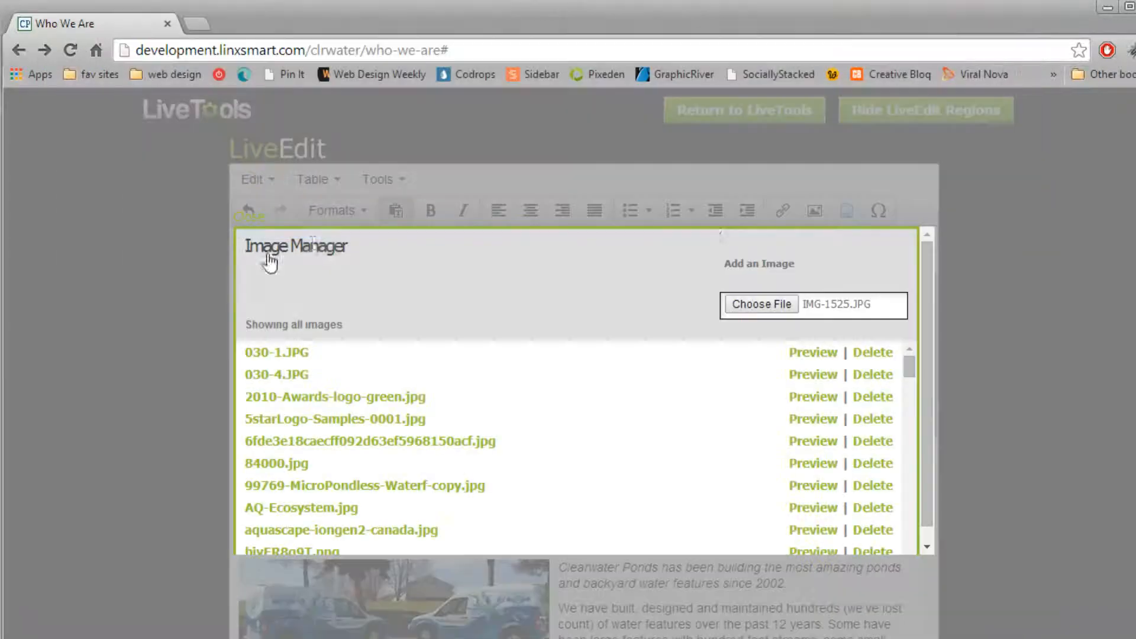
{"action": "double_click", "coordinate": [252, 211]}
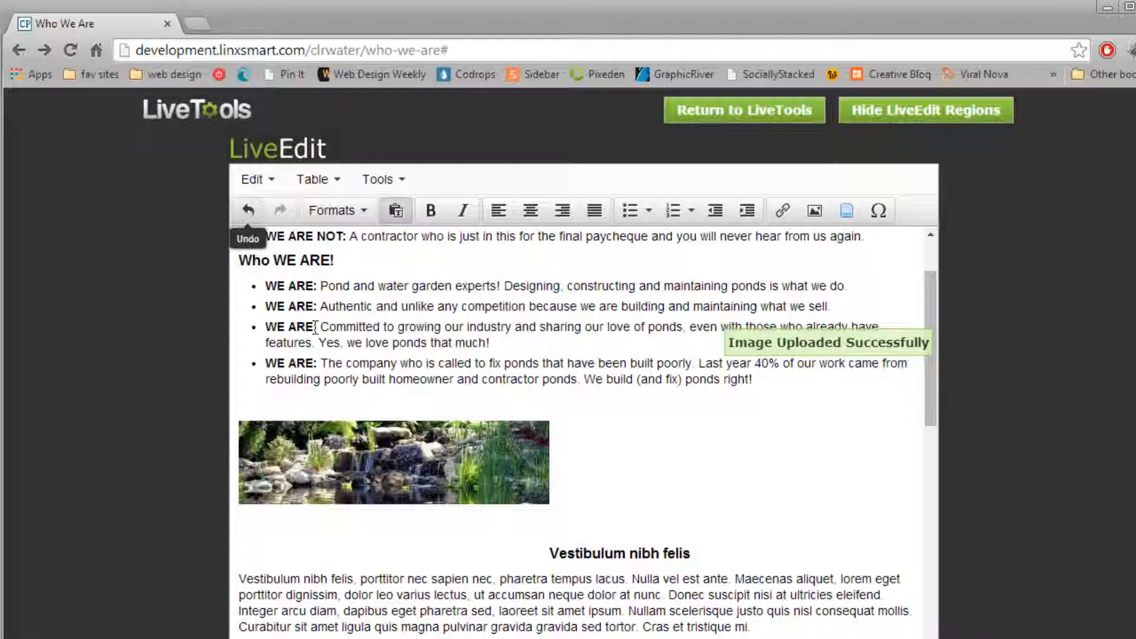
- Apply the Image Left format to the inserted pond photo so the text wraps beside it
{"action": "scroll", "coordinate": [749, 439], "scroll_direction": "down", "scroll_amount": 3}
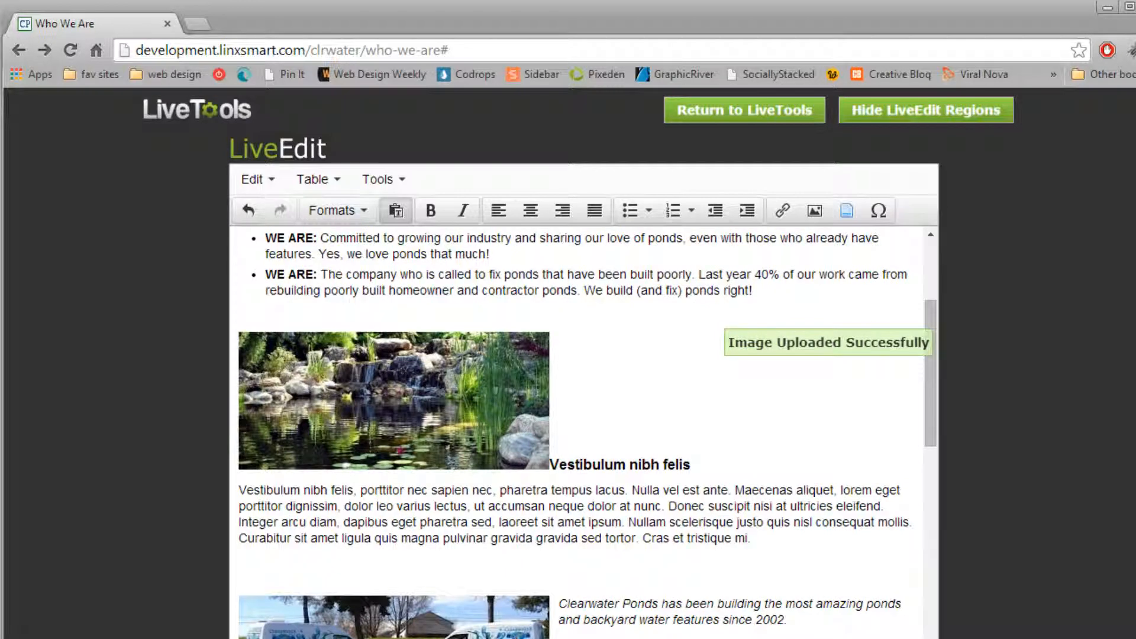
{"action": "left_click", "coordinate": [388, 405]}
{"action": "left_click", "coordinate": [336, 213]}
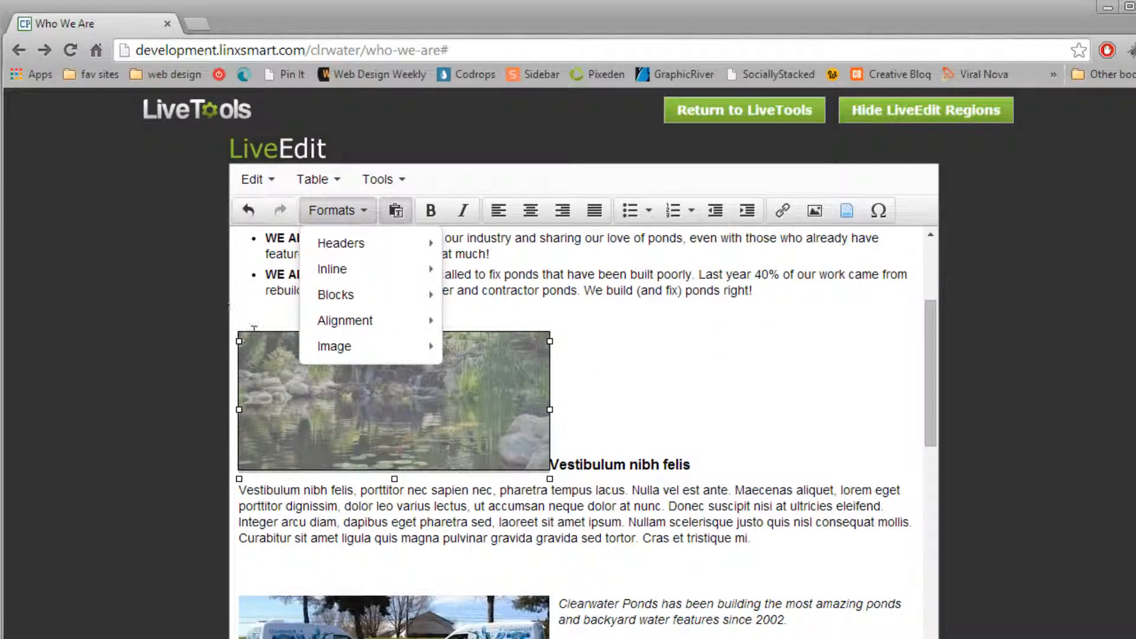
{"action": "mouse_move", "coordinate": [347, 353]}
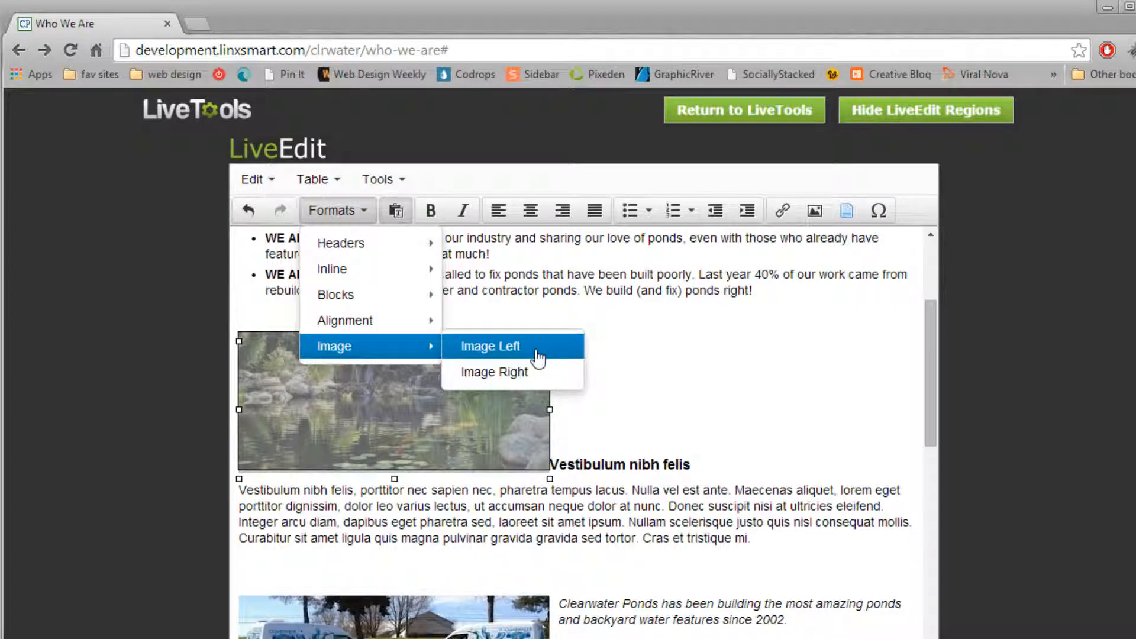
{"action": "left_click", "coordinate": [500, 355]}
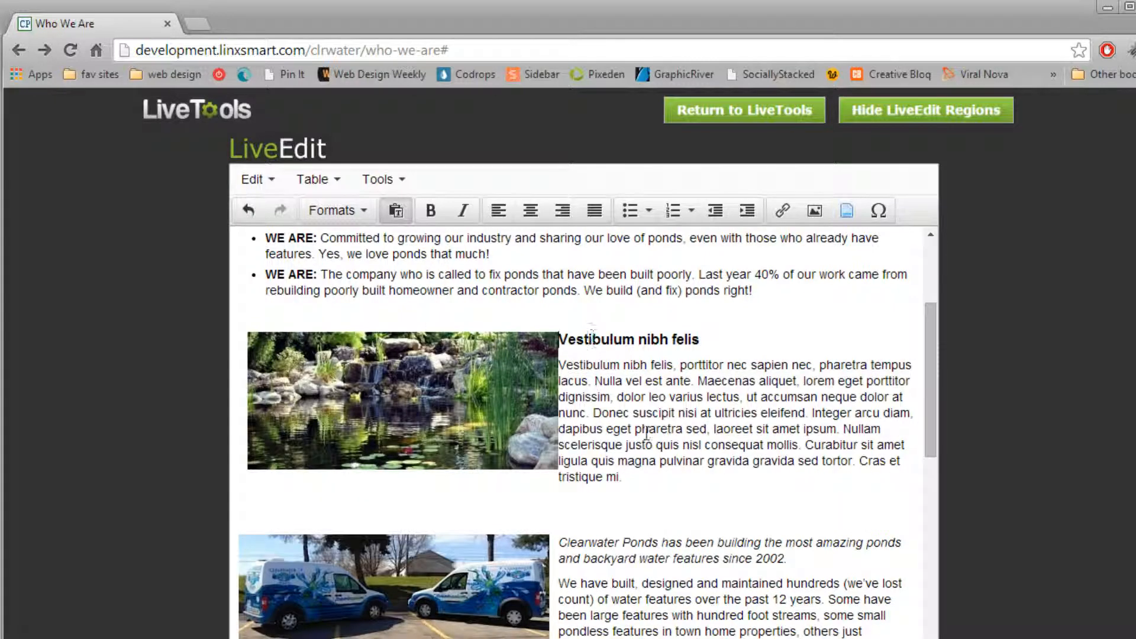
- Apply the Image Right format to the pond photo in the "Vestibulum nibh felis" section
{"action": "left_click", "coordinate": [461, 384]}
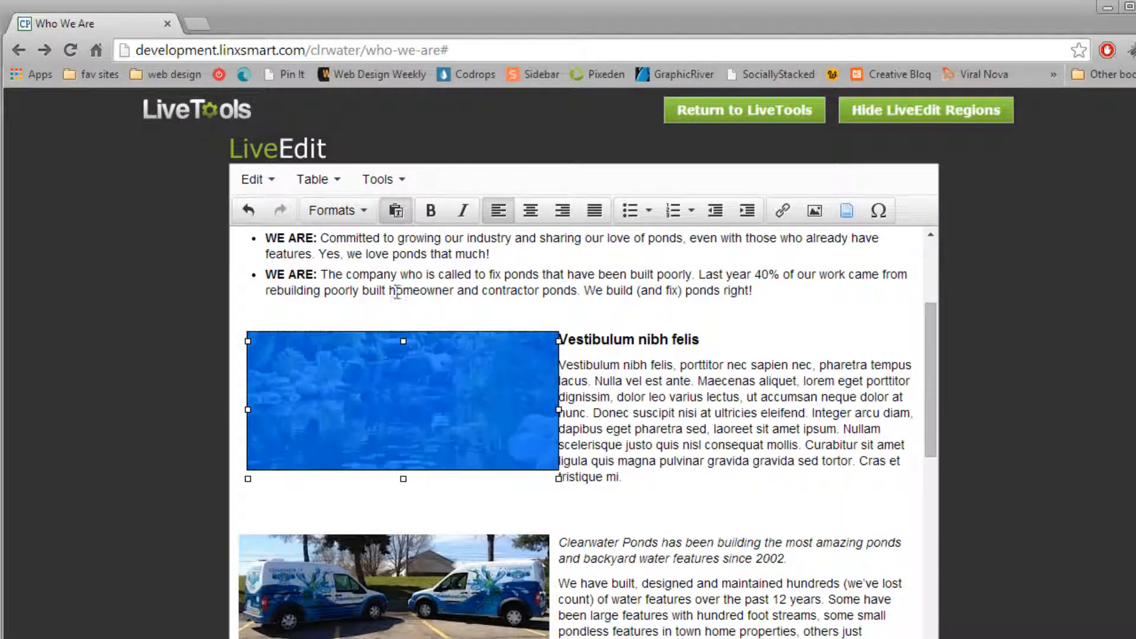
{"action": "left_click", "coordinate": [358, 211]}
{"action": "left_click", "coordinate": [491, 371]}
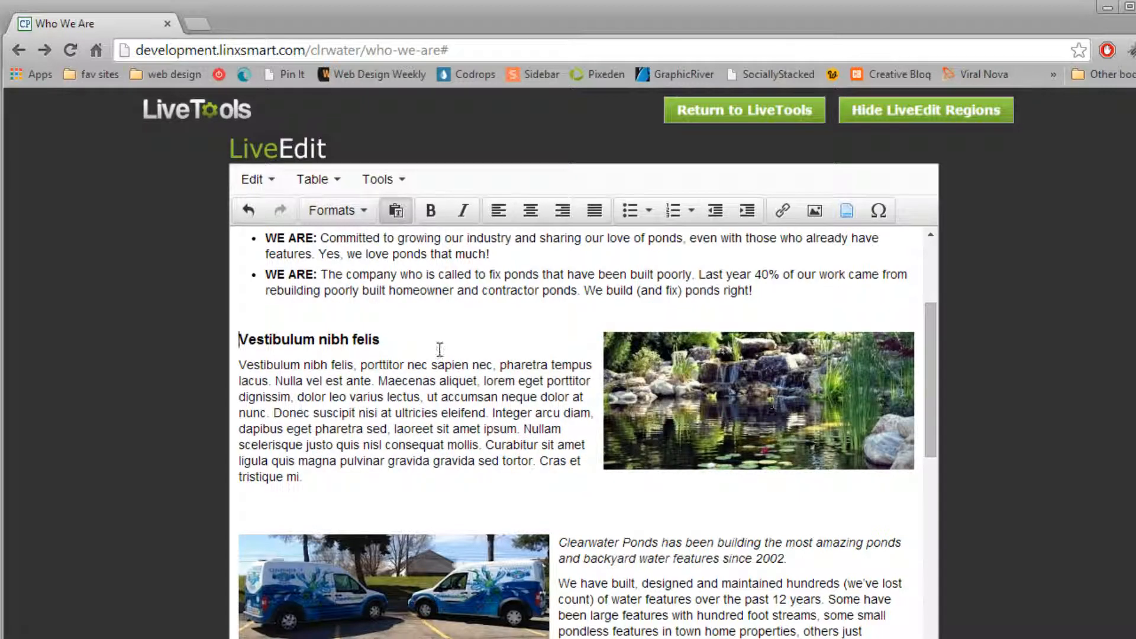
{"action": "scroll", "coordinate": [657, 443], "scroll_direction": "down", "scroll_amount": 3}
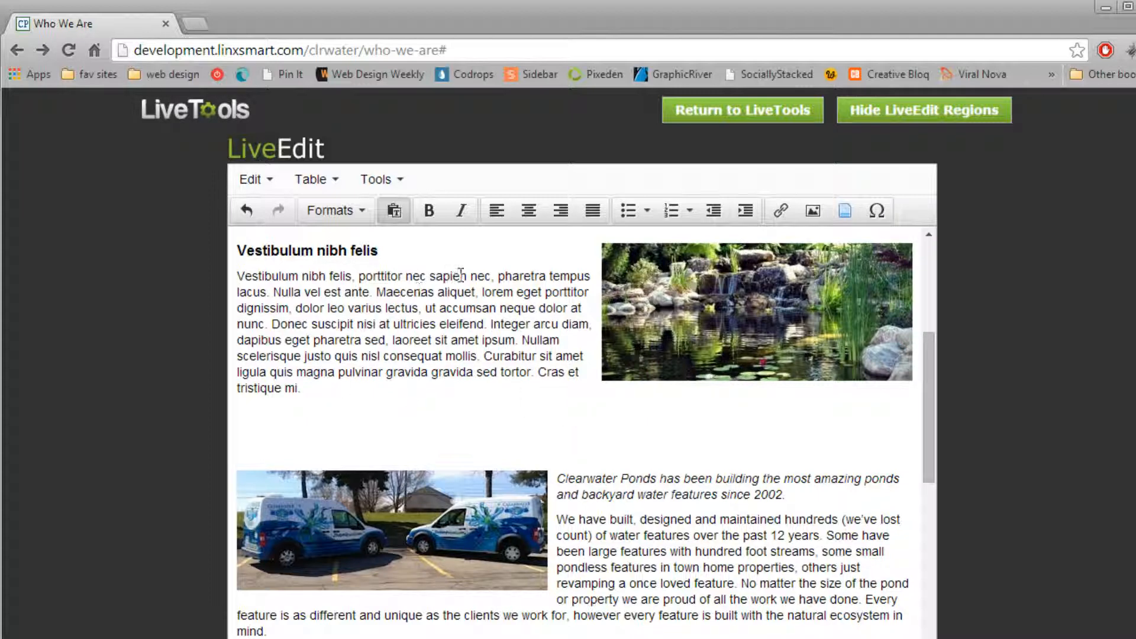
{"action": "left_click_drag", "start_coordinate": [468, 276], "coordinate": [236, 275]}
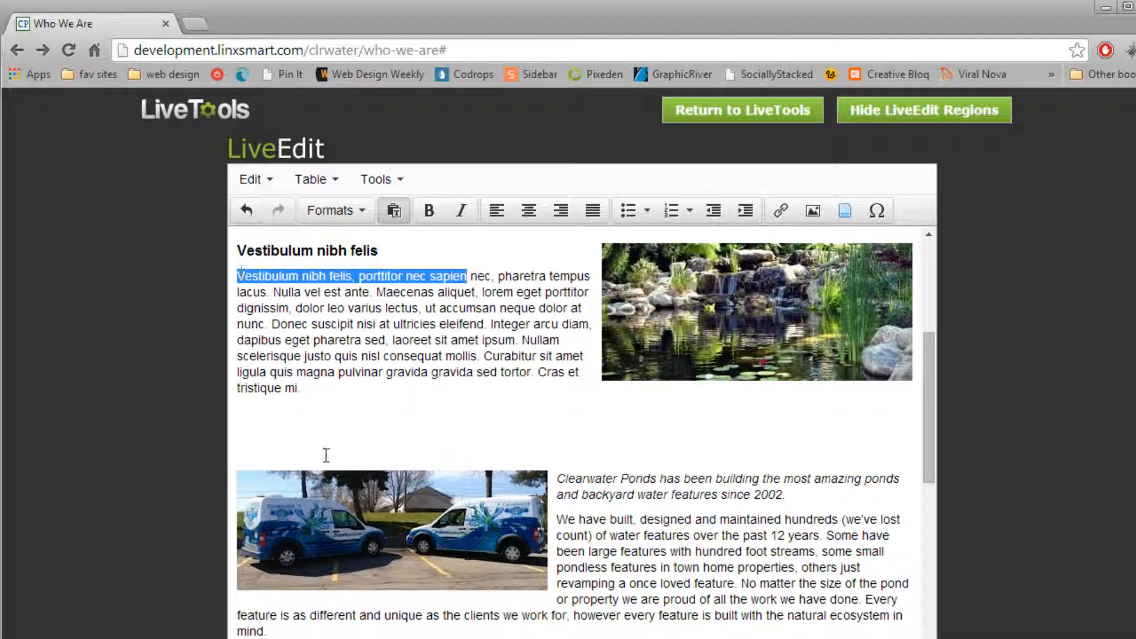
{"action": "left_click", "coordinate": [782, 211]}
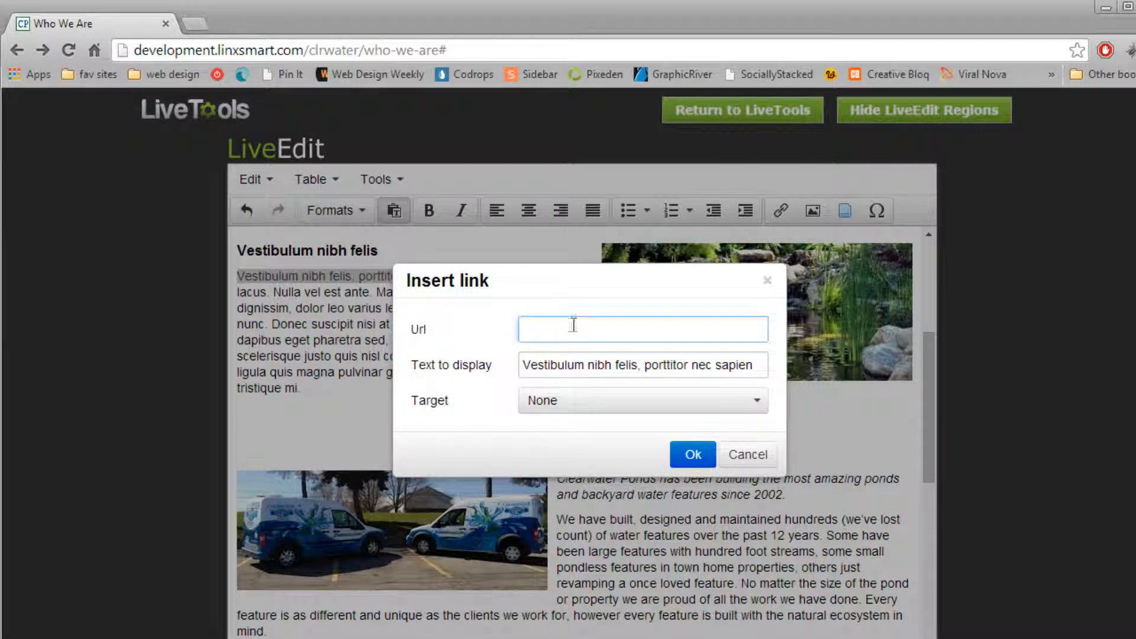
{"action": "type", "text": "http://www.thepondsquad.com/"}
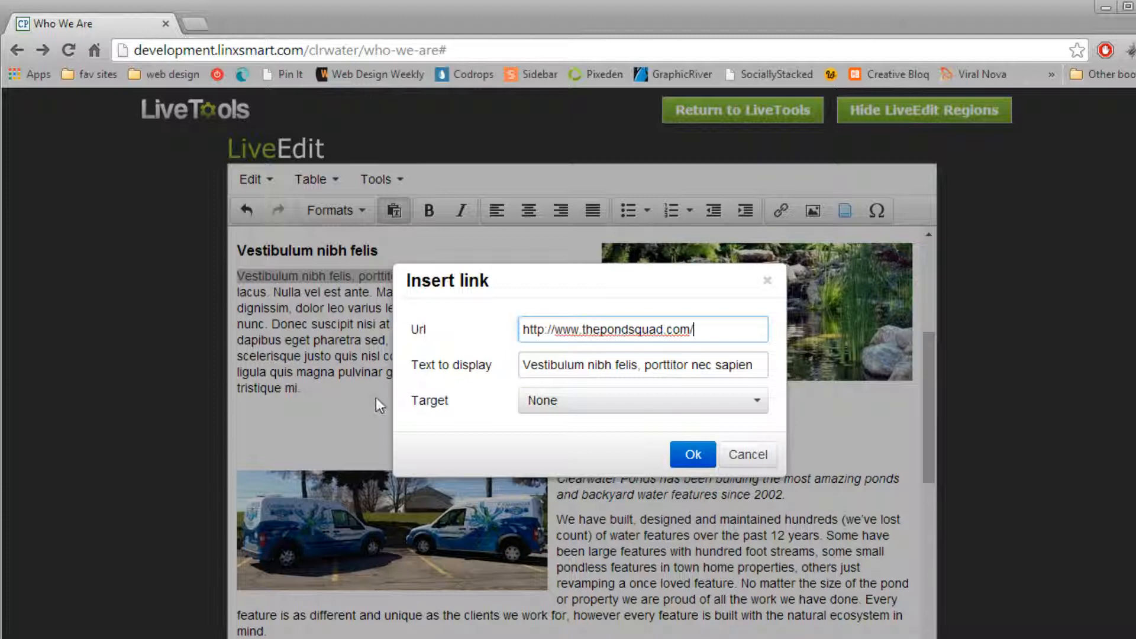
{"action": "left_click", "coordinate": [587, 362]}
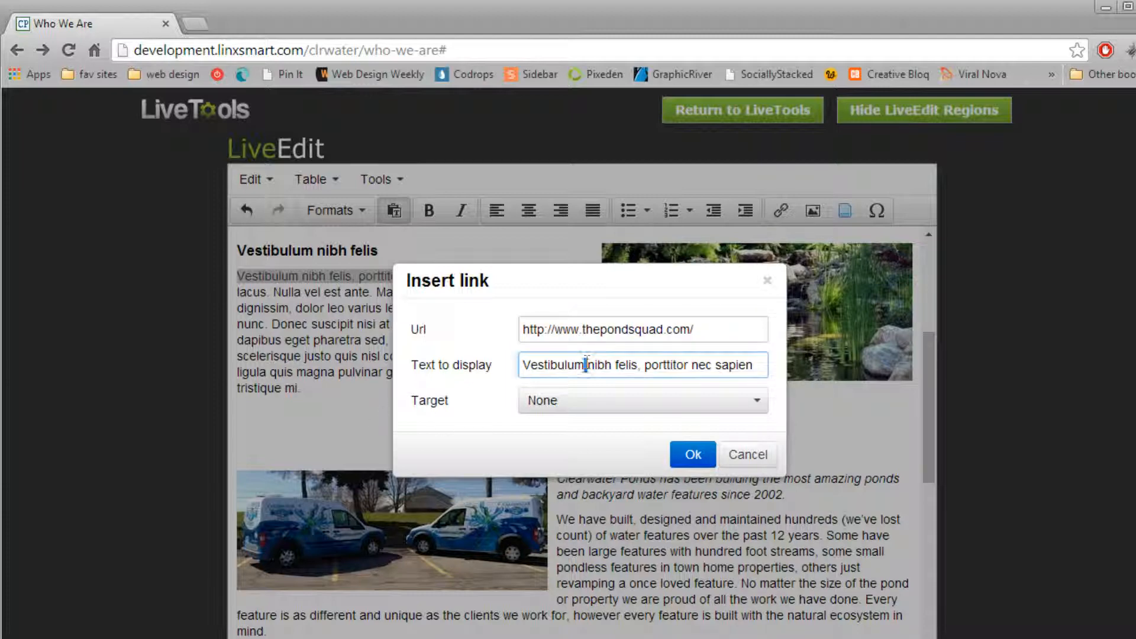
{"action": "left_click_drag", "start_coordinate": [754, 362], "coordinate": [520, 378]}
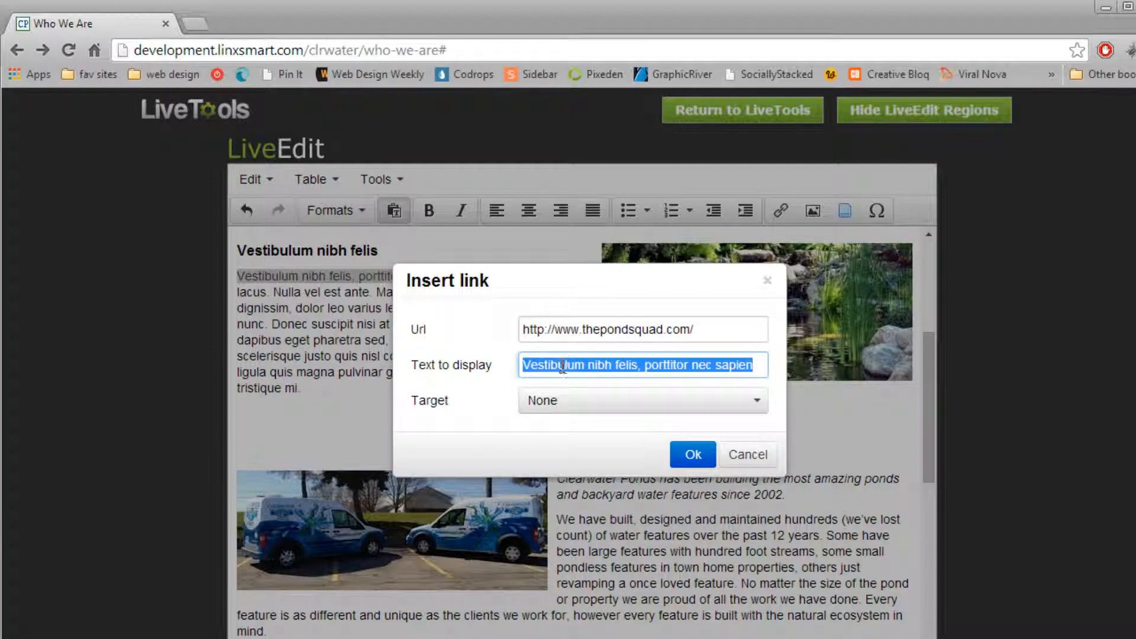
{"action": "left_click", "coordinate": [565, 400]}
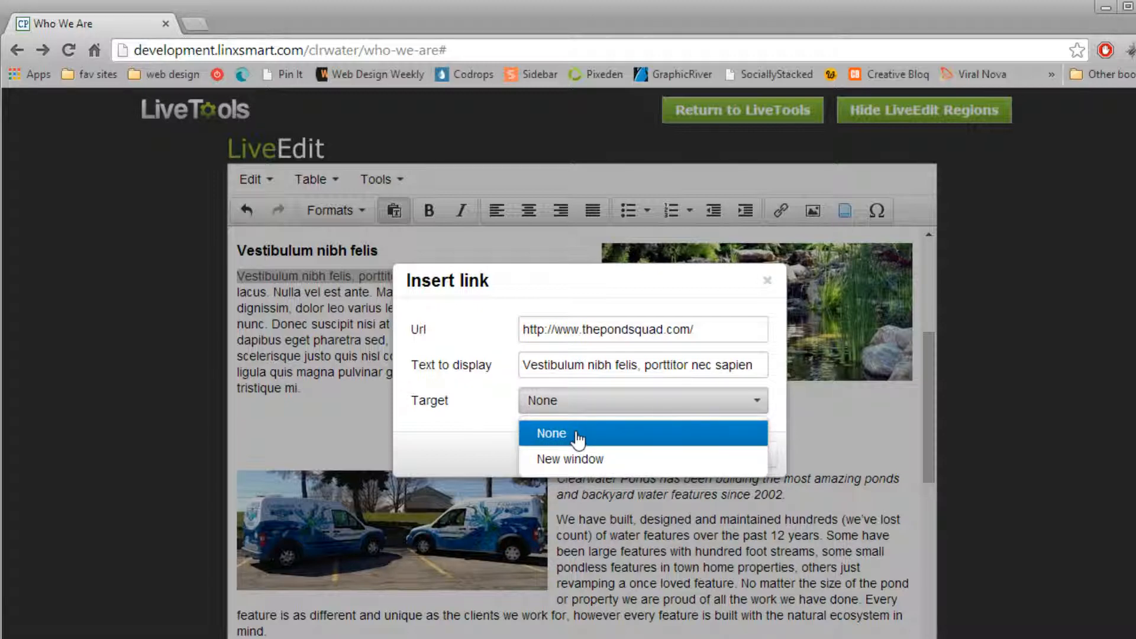
{"action": "left_click", "coordinate": [560, 465]}
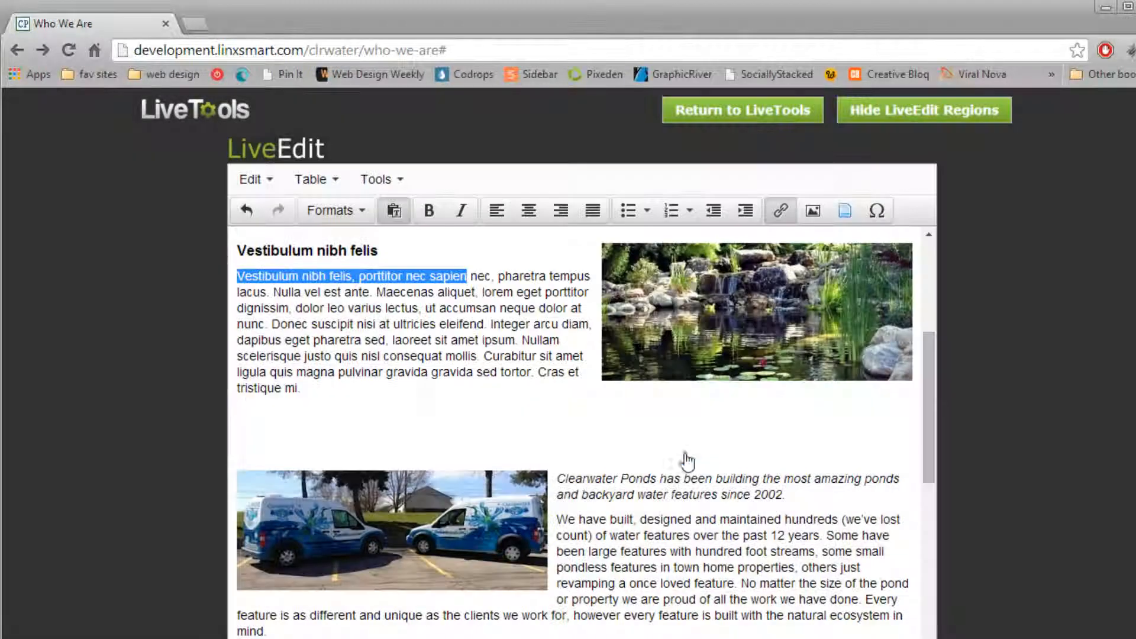
{"action": "left_click", "coordinate": [685, 457]}
{"action": "left_click", "coordinate": [501, 371]}
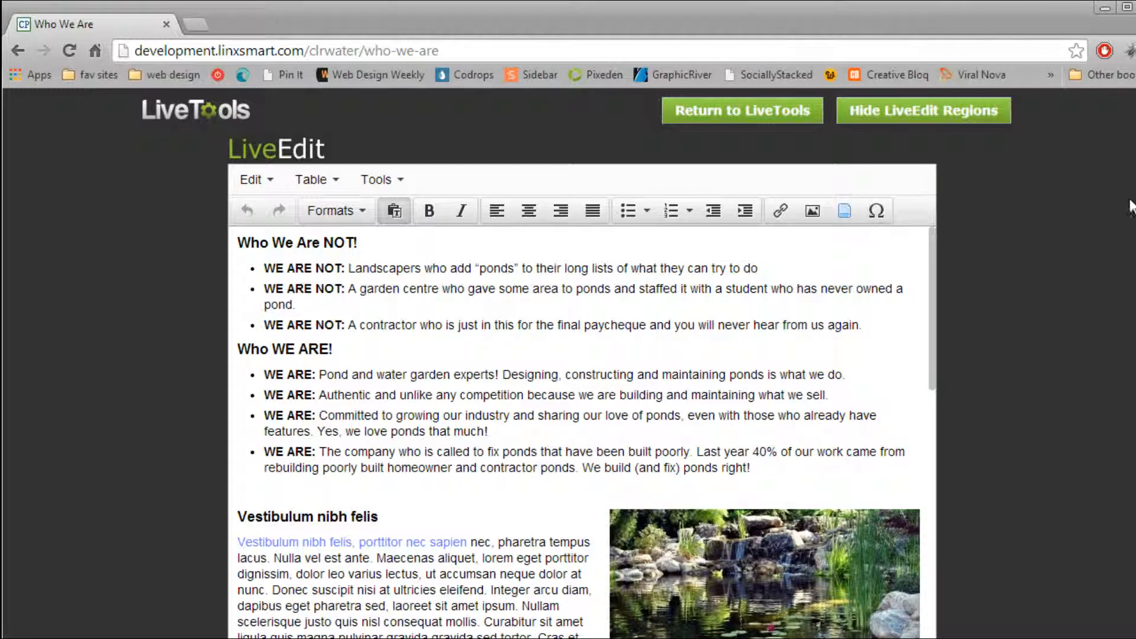
- Review the edited content in the LiveEdit editor, from the Who We Are NOT! list to the linked text and pond photo
{"action": "scroll", "coordinate": [1131, 210], "scroll_direction": "down", "scroll_amount": 3}
{"action": "scroll", "coordinate": [648, 290], "scroll_direction": "up", "scroll_amount": 1}
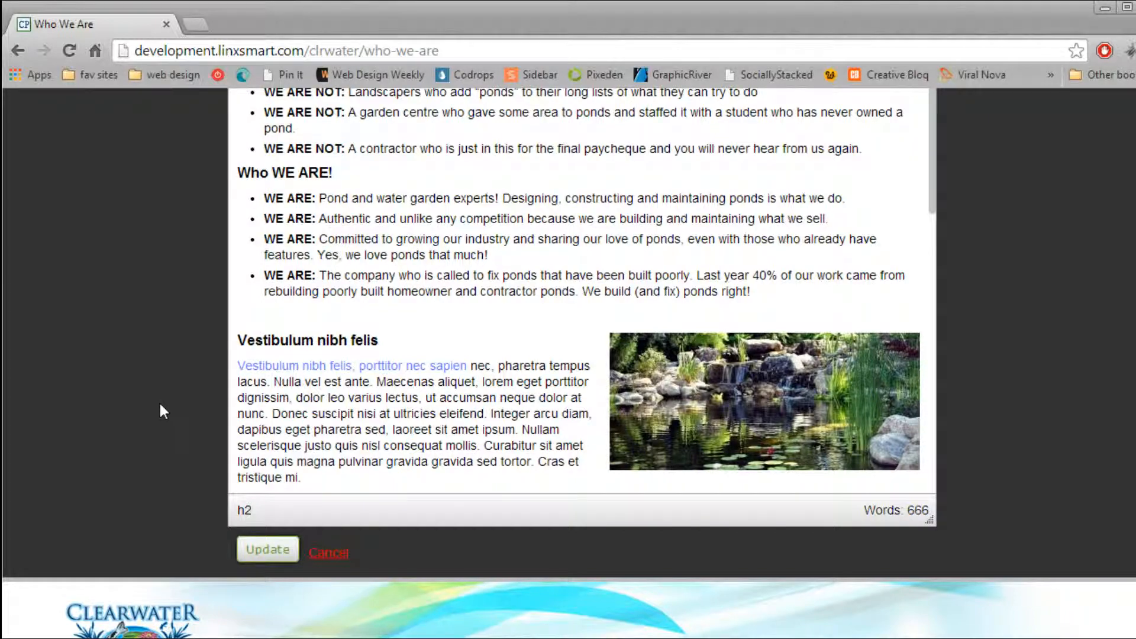
{"action": "scroll", "coordinate": [159, 400], "scroll_direction": "up", "scroll_amount": 3}
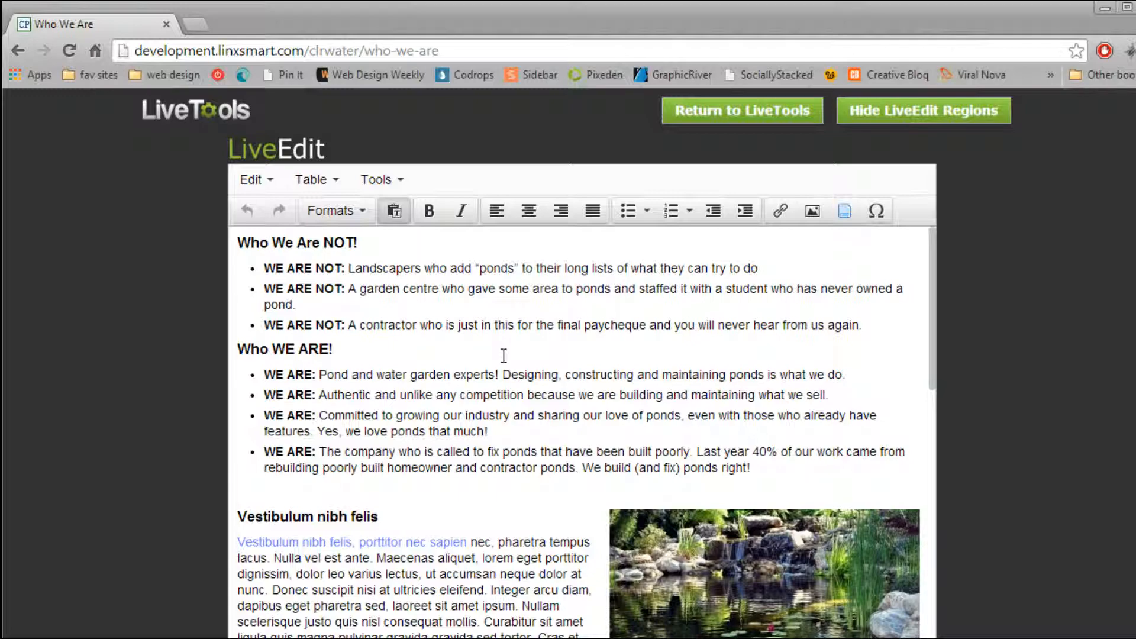
{"action": "scroll", "coordinate": [158, 336], "scroll_direction": "down", "scroll_amount": 2}
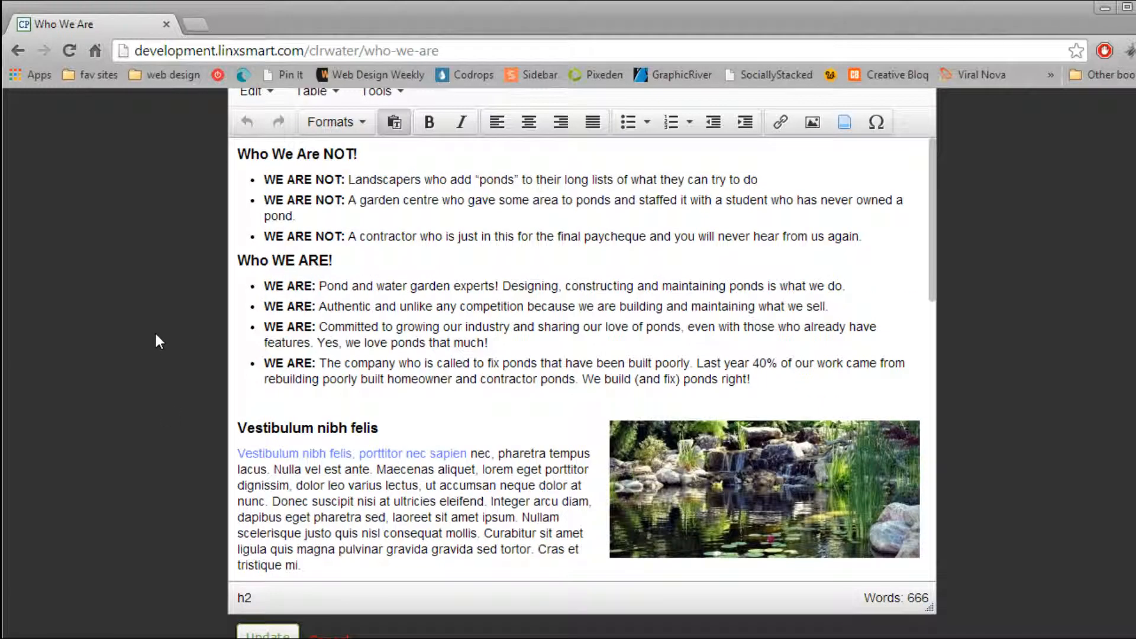
{"action": "scroll", "coordinate": [179, 462], "scroll_direction": "down", "scroll_amount": 2}
{"action": "scroll", "coordinate": [180, 461], "scroll_direction": "up", "scroll_amount": 2}
{"action": "scroll", "coordinate": [155, 398], "scroll_direction": "up", "scroll_amount": 2}
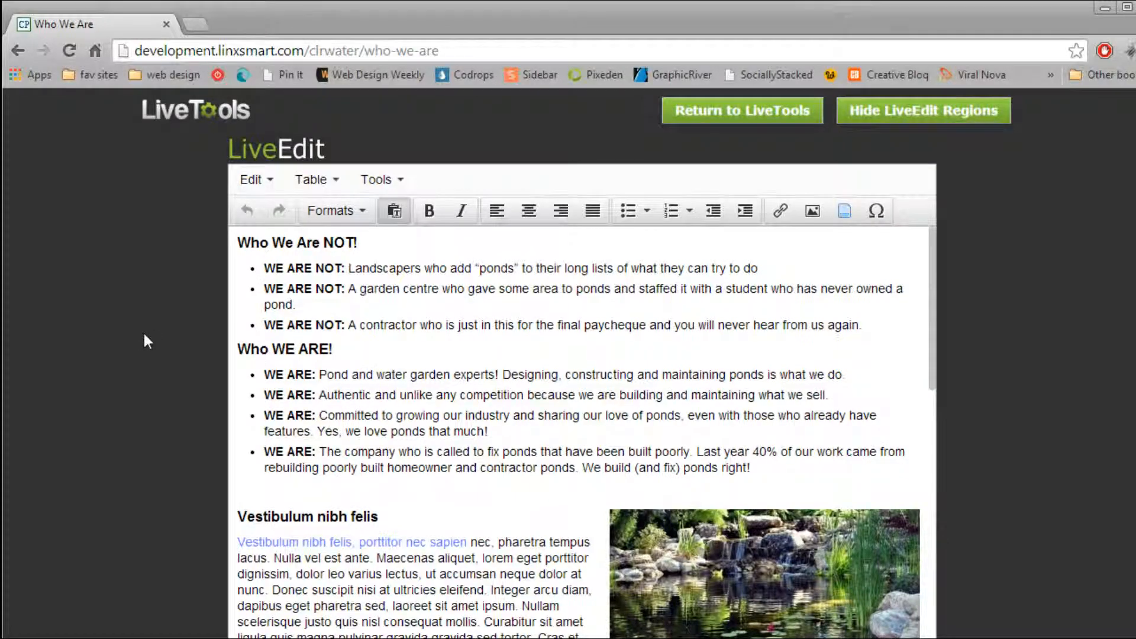
{"action": "scroll", "coordinate": [144, 335], "scroll_direction": "down", "scroll_amount": 3}
{"action": "scroll", "coordinate": [146, 331], "scroll_direction": "up", "scroll_amount": 2}
{"action": "scroll", "coordinate": [147, 331], "scroll_direction": "down", "scroll_amount": 2}
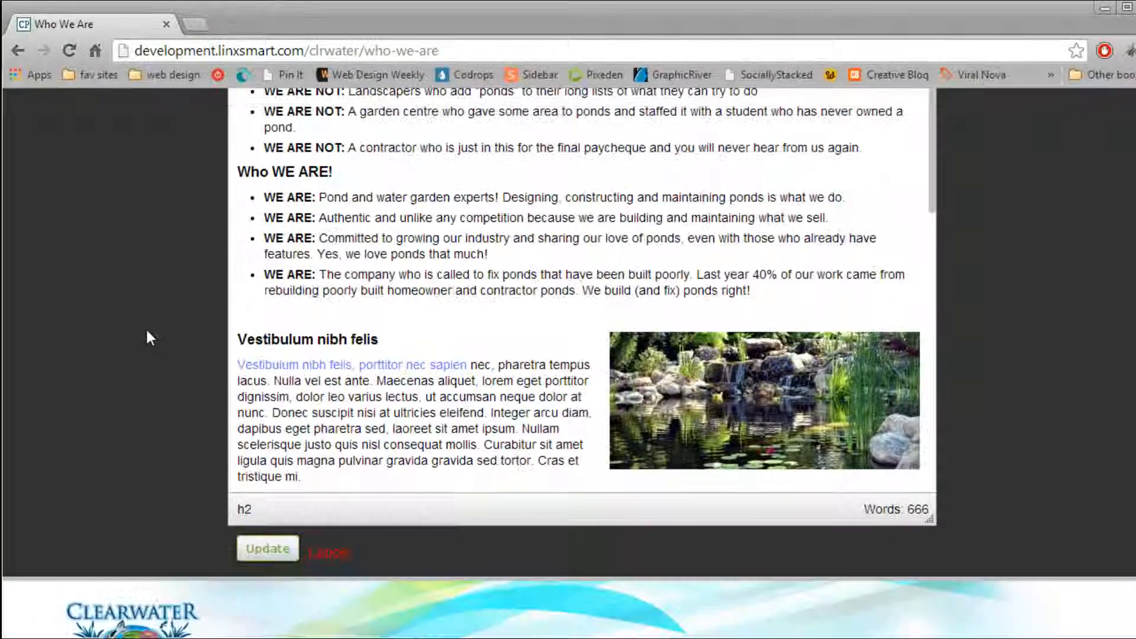
{"action": "scroll", "coordinate": [146, 328], "scroll_direction": "up", "scroll_amount": 2}
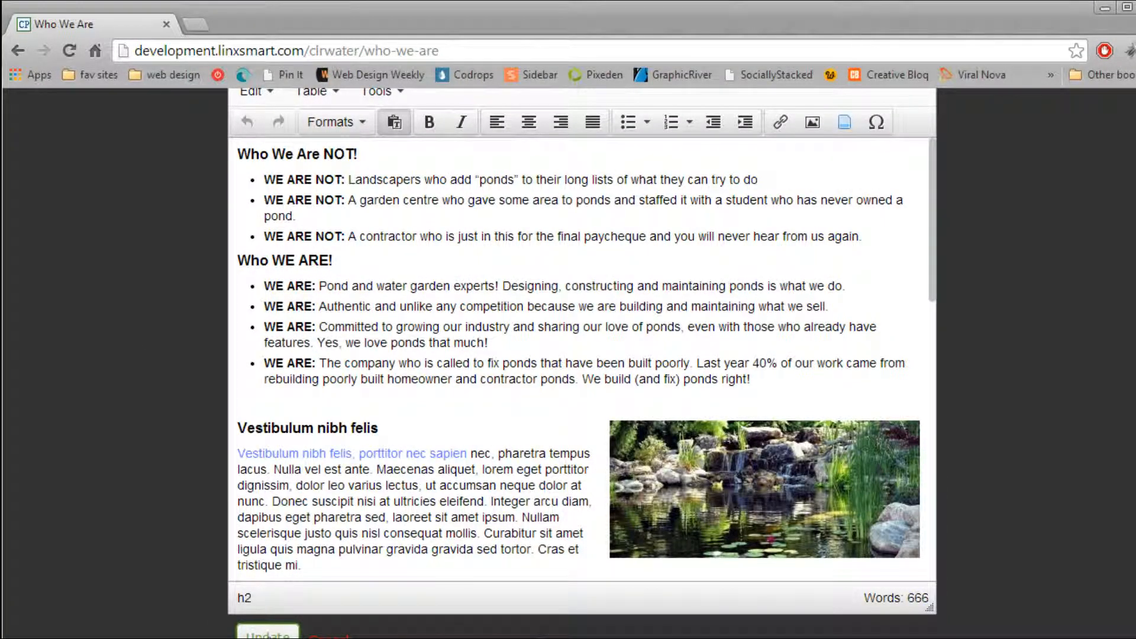
- Save the content changes to the Who We Are page and check the "Vestibulum nibh felis" section on the page
{"action": "left_click", "coordinate": [267, 632]}
{"action": "scroll", "coordinate": [135, 407], "scroll_direction": "down", "scroll_amount": 3}
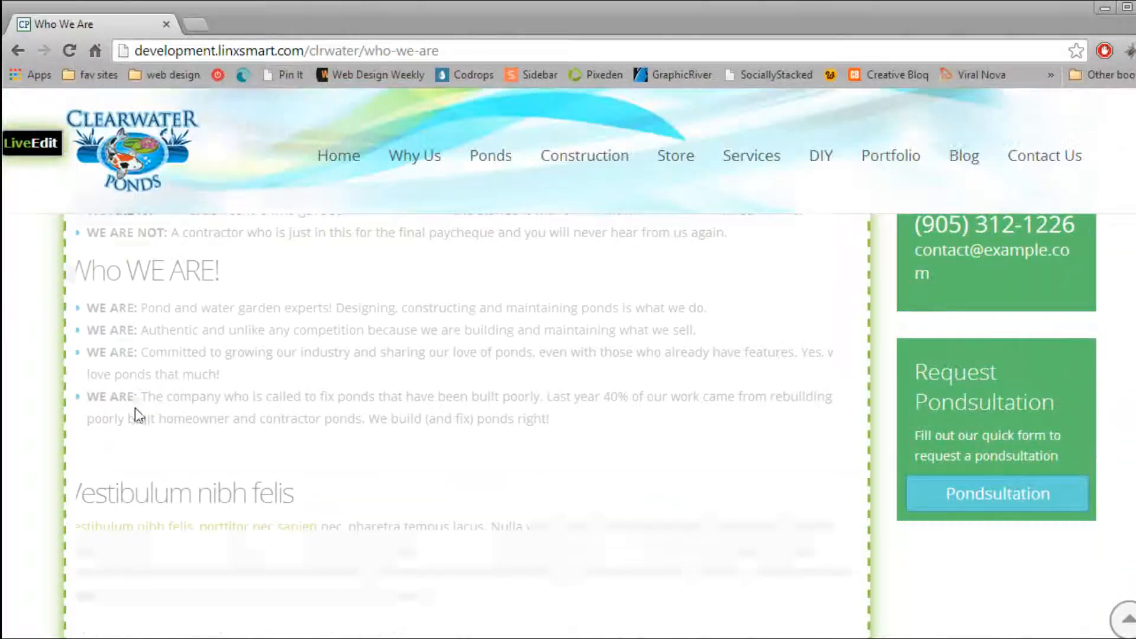
{"action": "scroll", "coordinate": [247, 398], "scroll_direction": "down", "scroll_amount": 1}
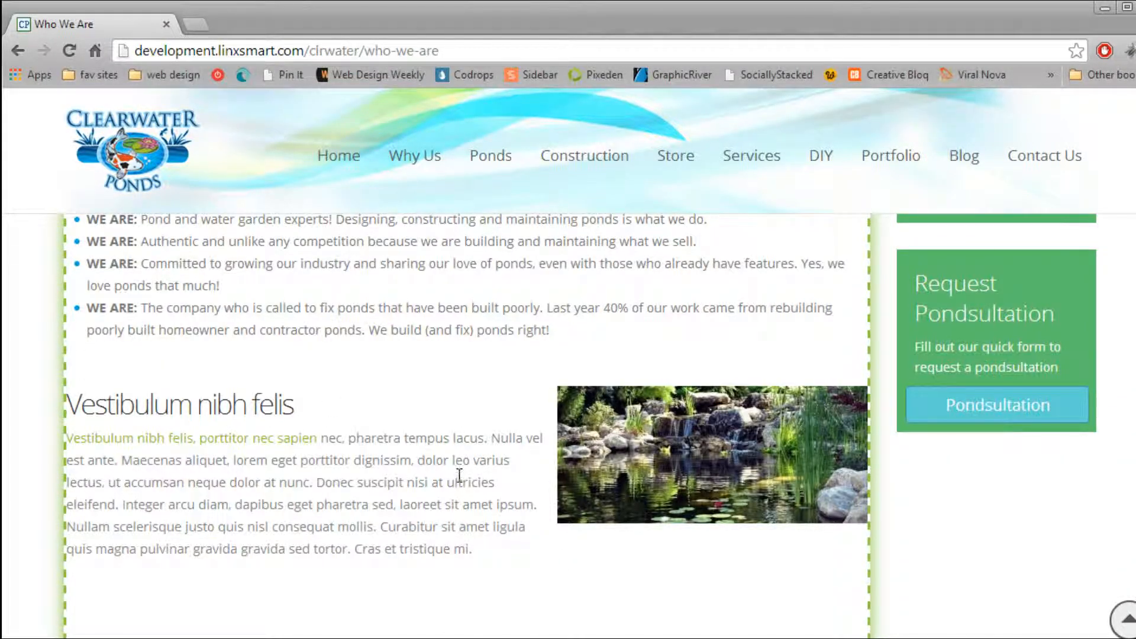
{"action": "scroll", "coordinate": [425, 456], "scroll_direction": "up", "scroll_amount": 5}
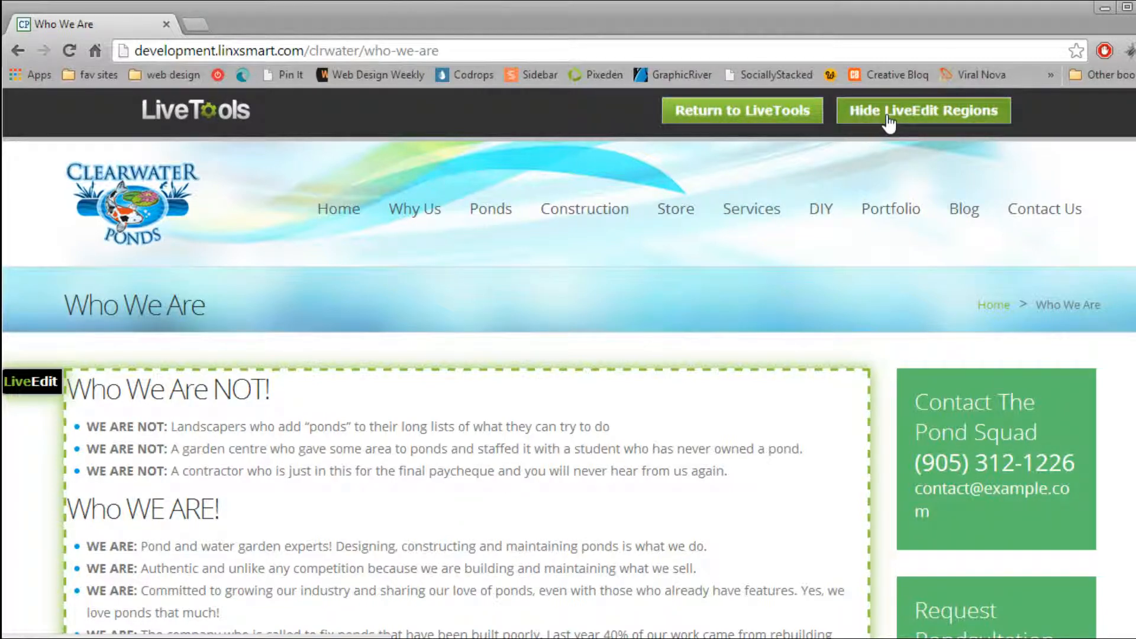
- Hide the LiveEdit regions to preview the Who We Are page without editing outlines, and turn the regions back on
{"action": "left_click", "coordinate": [890, 124]}
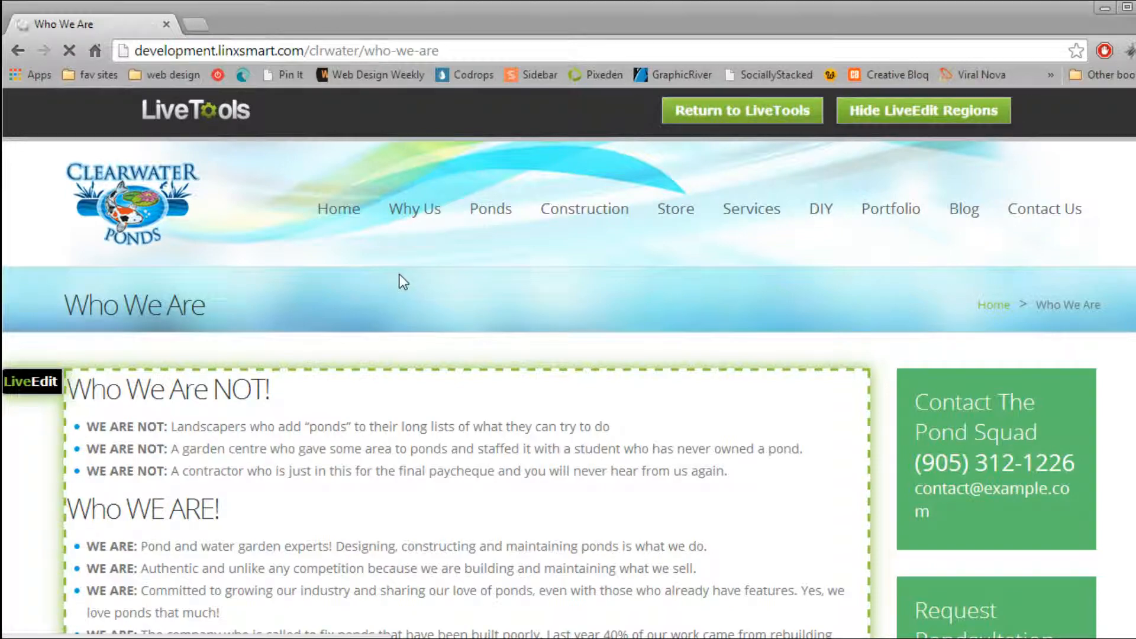
{"action": "scroll", "coordinate": [535, 402], "scroll_direction": "down", "scroll_amount": 2}
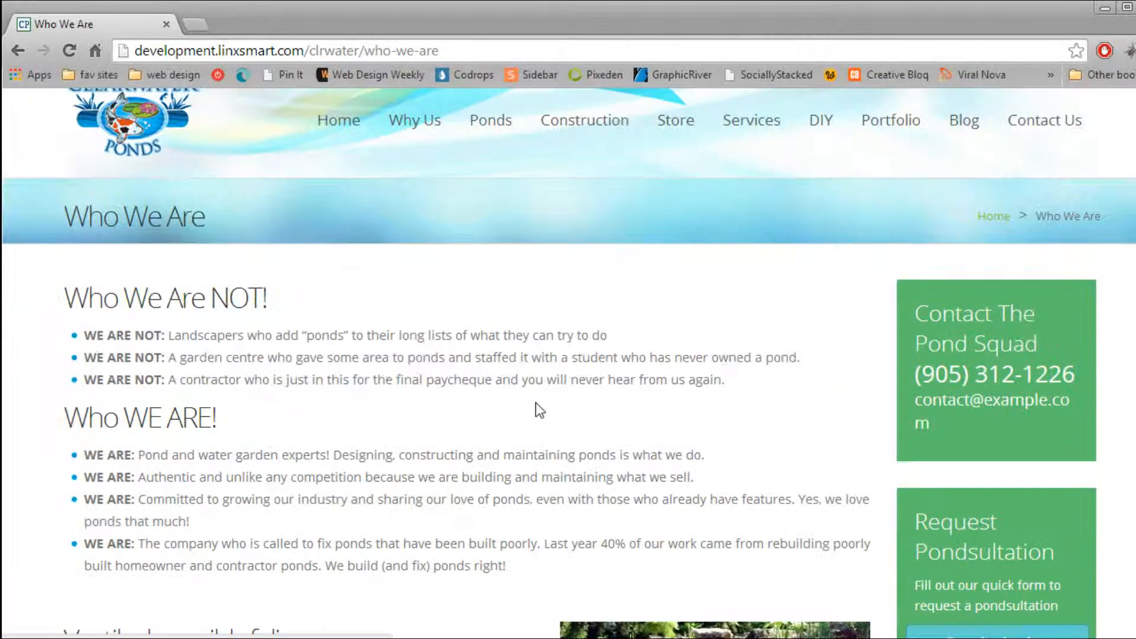
{"action": "scroll", "coordinate": [535, 402], "scroll_direction": "up", "scroll_amount": 2}
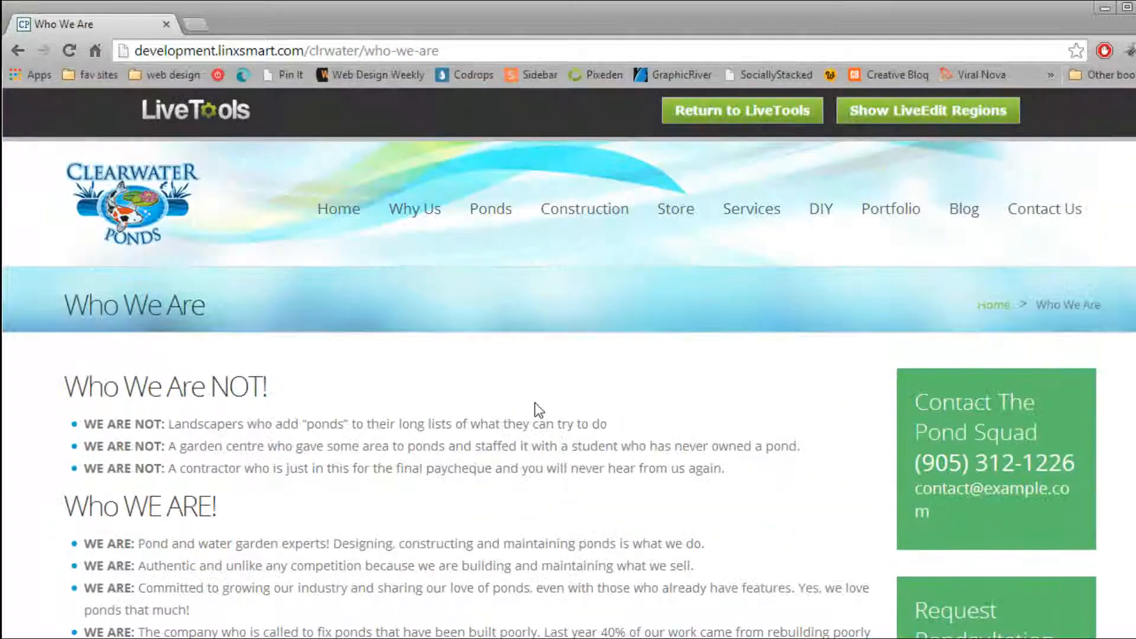
{"action": "left_click", "coordinate": [888, 115]}
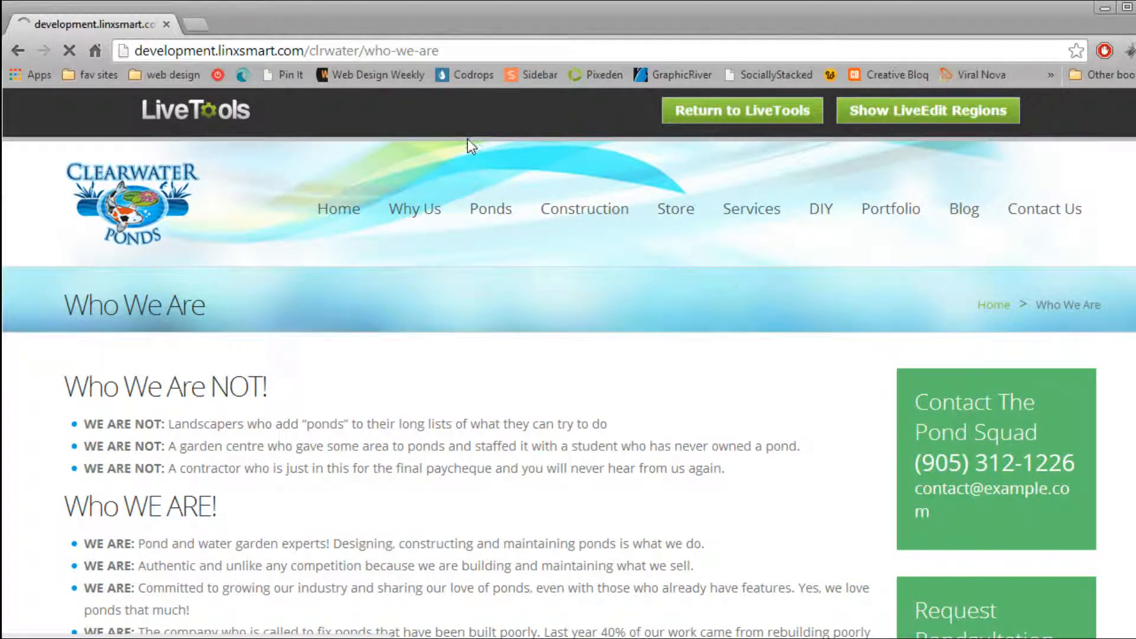